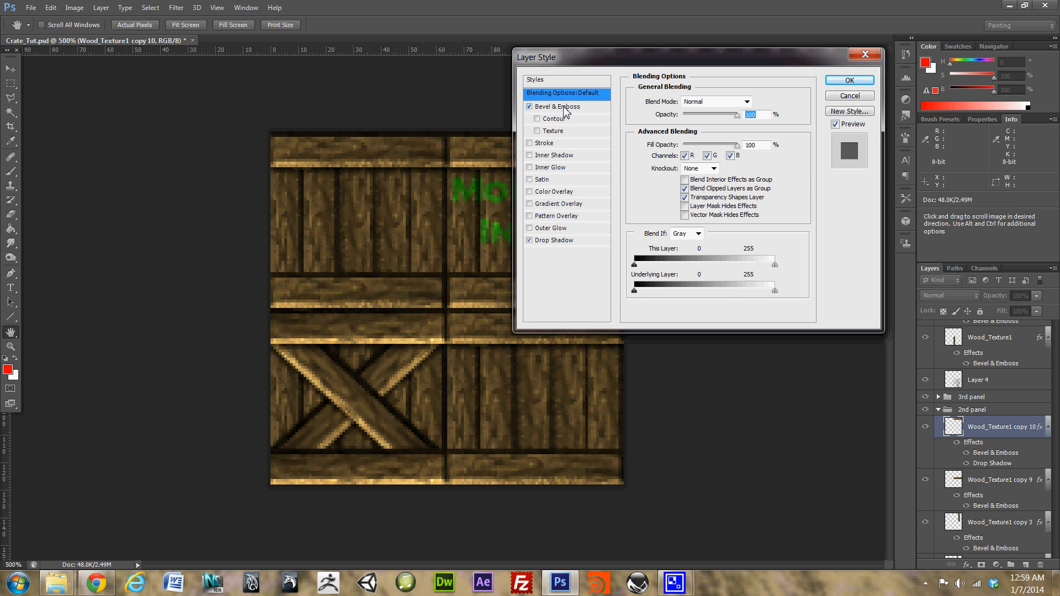
Step: Set the Bevel & Emboss global light on Wood_Texture1 copy 10 to an angle of -90° and an altitude of 48°
{"action": "left_click", "coordinate": [564, 109]}
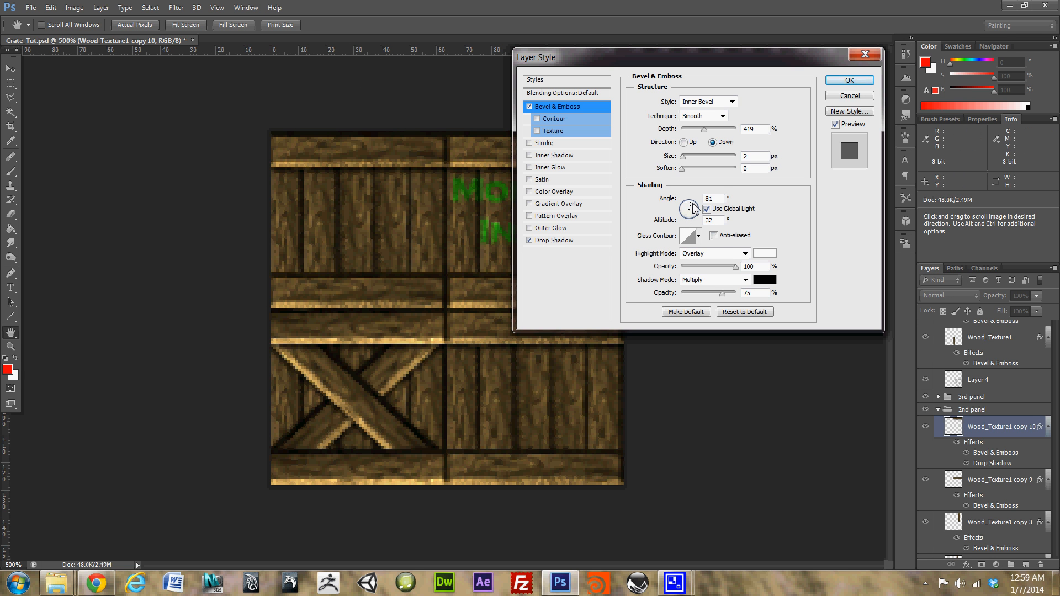
{"action": "left_click_drag", "start_coordinate": [690, 209], "coordinate": [691, 210]}
{"action": "left_click", "coordinate": [691, 209]}
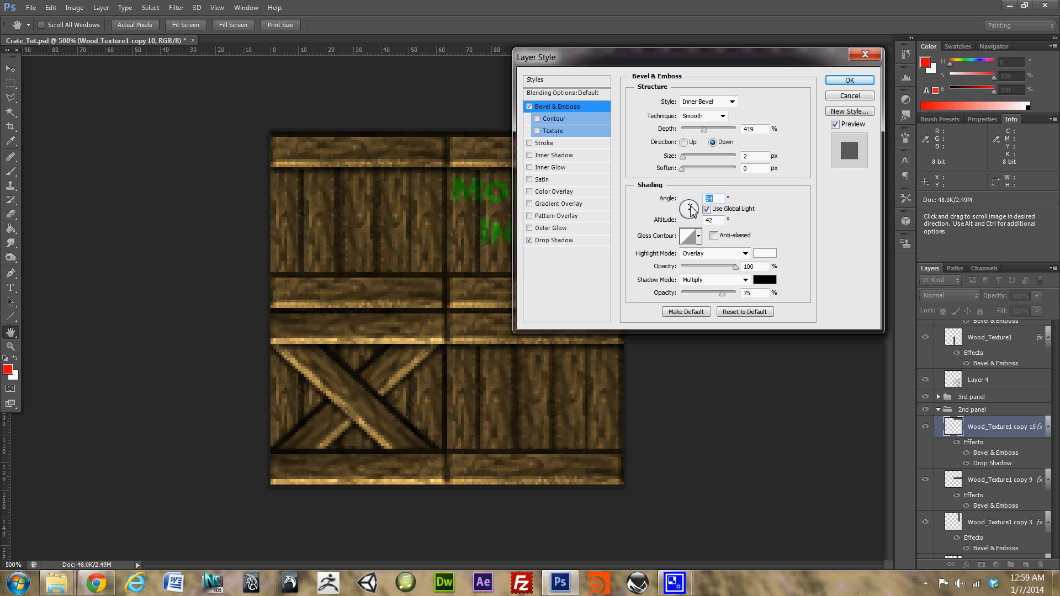
{"action": "left_click_drag", "start_coordinate": [690, 208], "coordinate": [691, 214]}
{"action": "type", "text": "-112"}
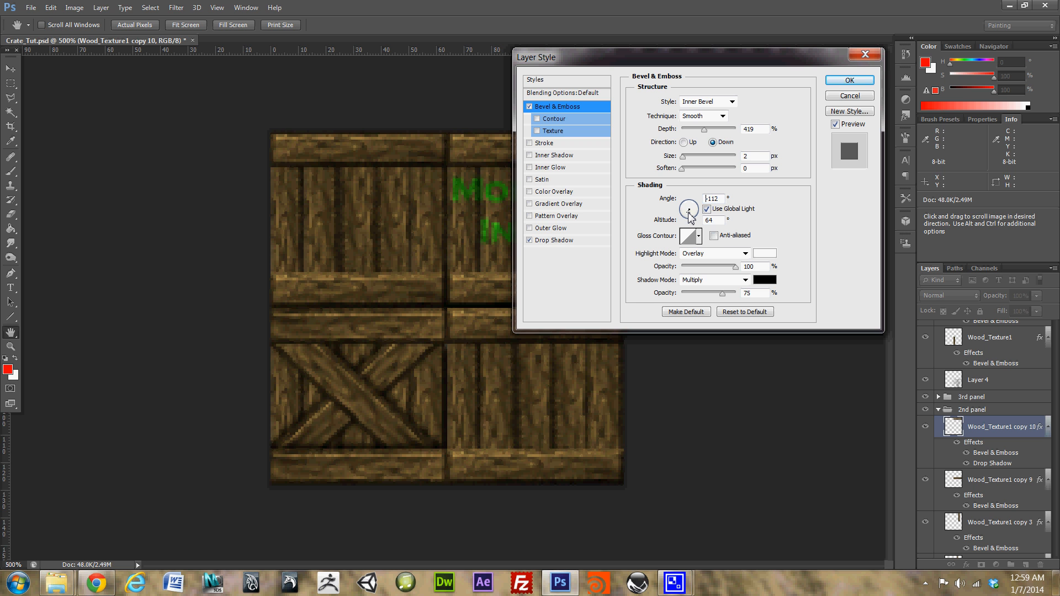
{"action": "left_click", "coordinate": [689, 213]}
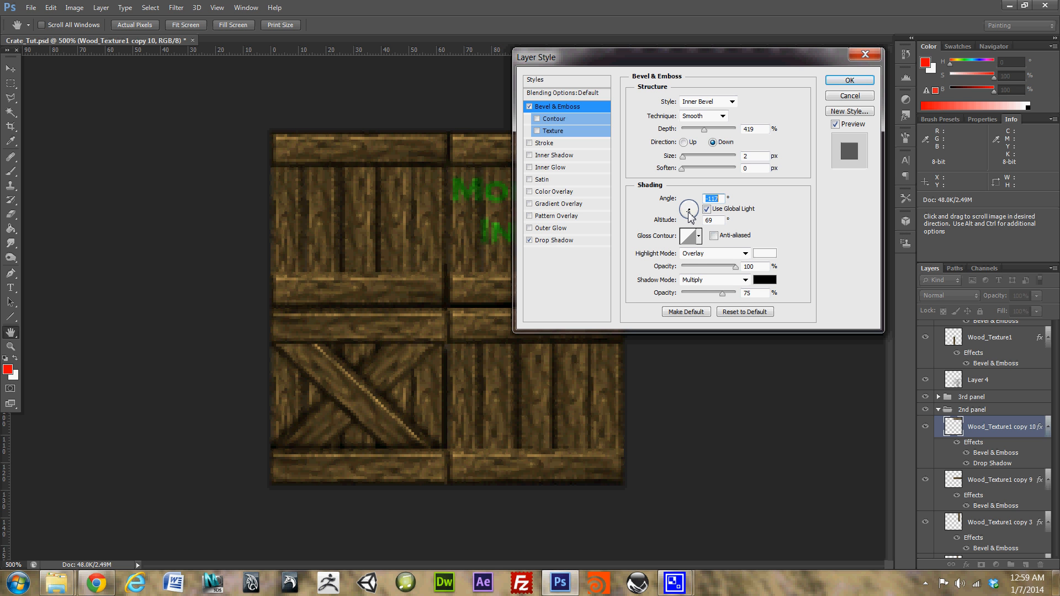
{"action": "left_click", "coordinate": [690, 213]}
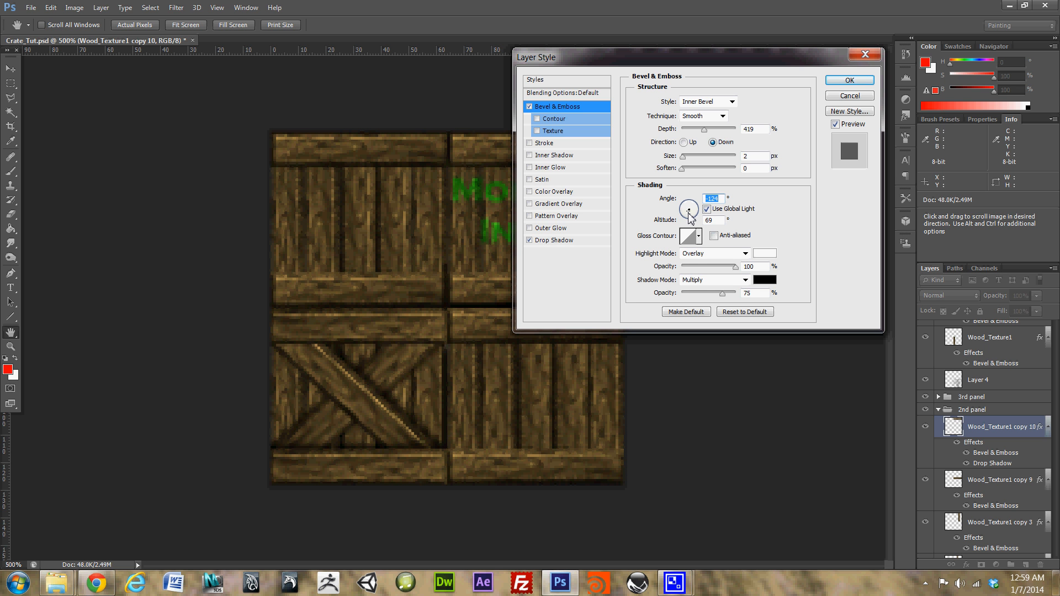
{"action": "left_click_drag", "start_coordinate": [690, 214], "coordinate": [689, 216]}
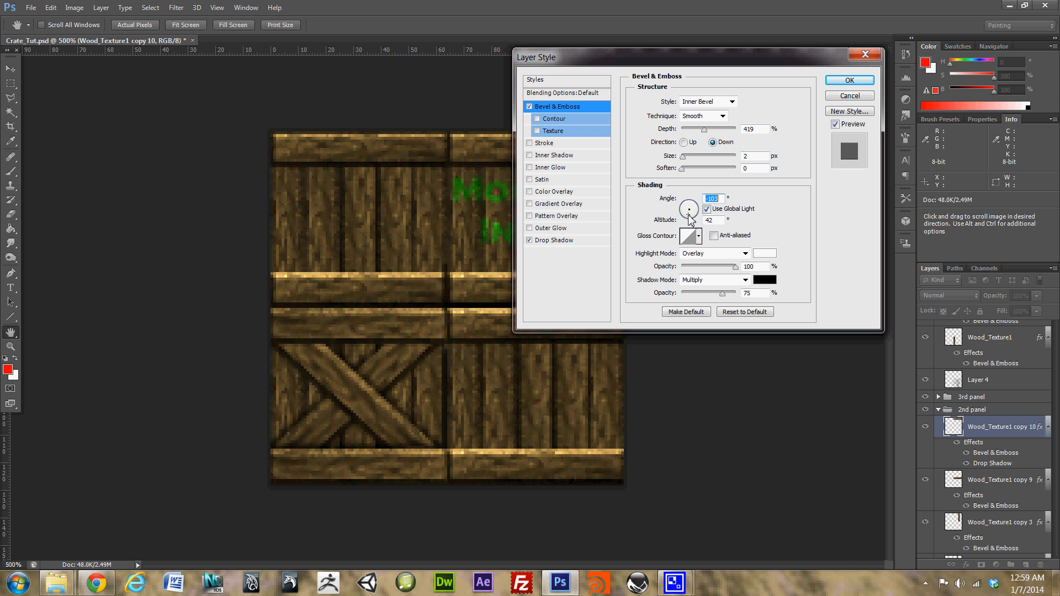
{"action": "left_click", "coordinate": [690, 216]}
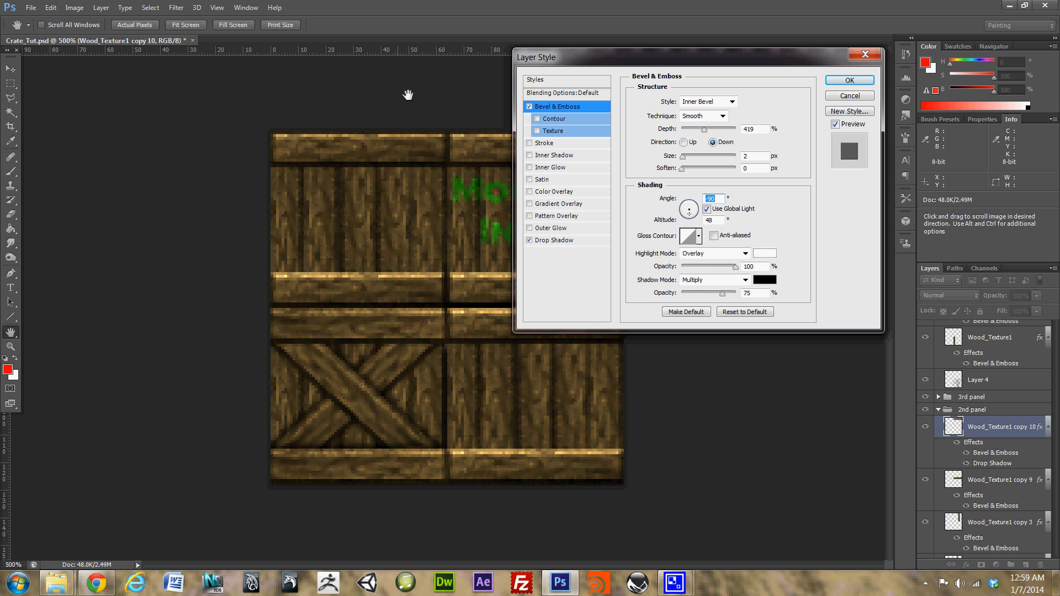
{"action": "left_click", "coordinate": [846, 78]}
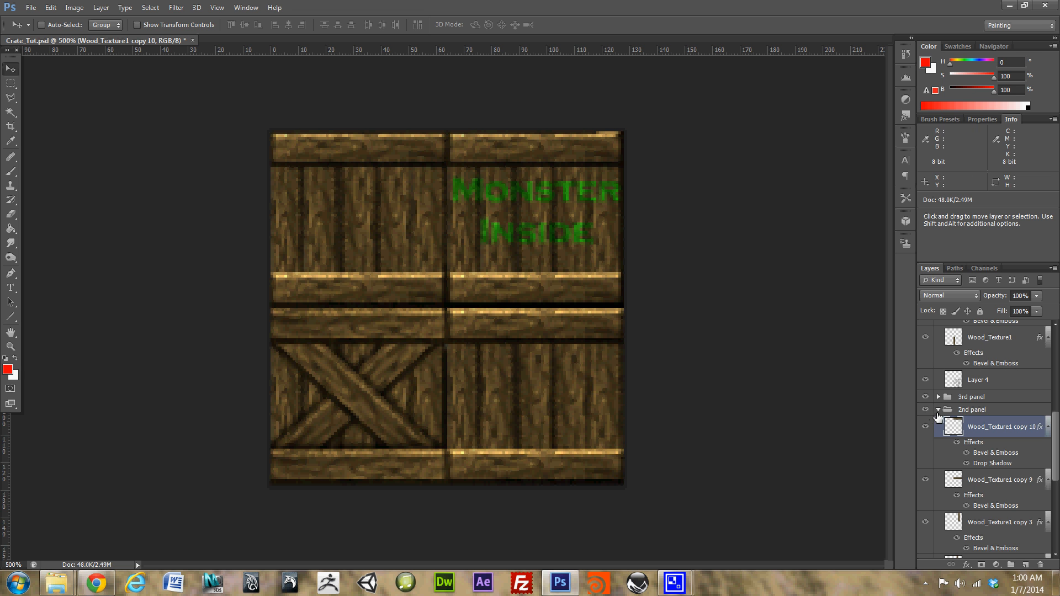
Step: Collapse the 2nd panel and 4th panel copy layer groups
{"action": "left_click", "coordinate": [939, 411]}
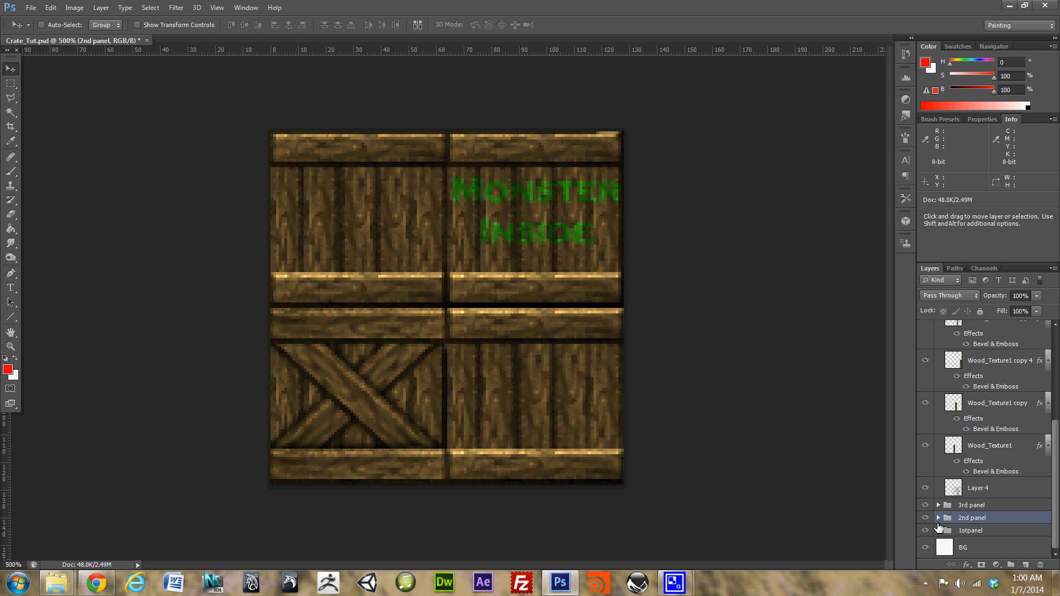
{"action": "left_click_drag", "start_coordinate": [1054, 434], "coordinate": [1050, 316]}
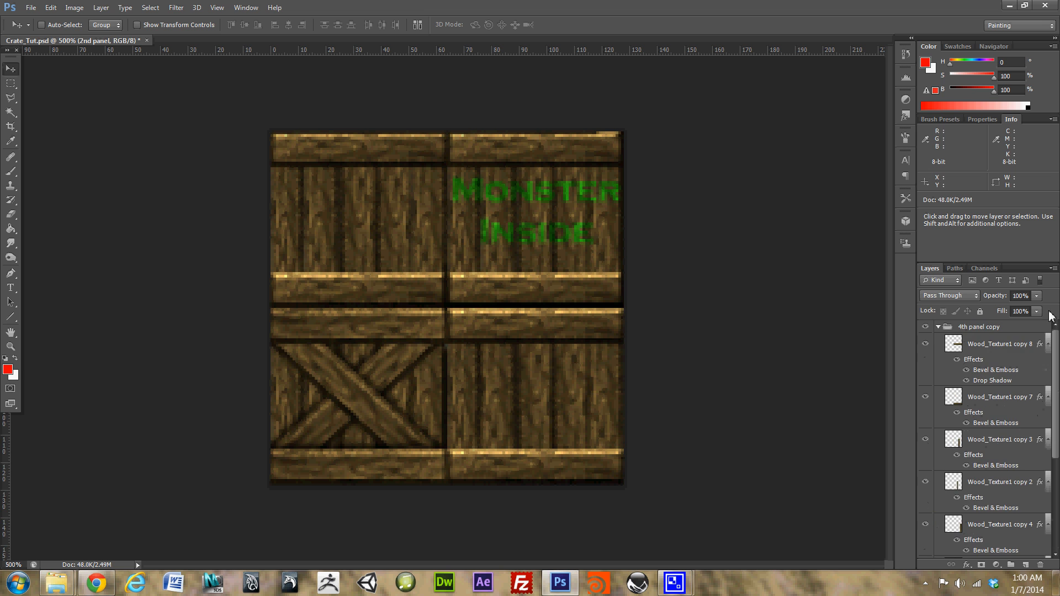
{"action": "left_click", "coordinate": [938, 326]}
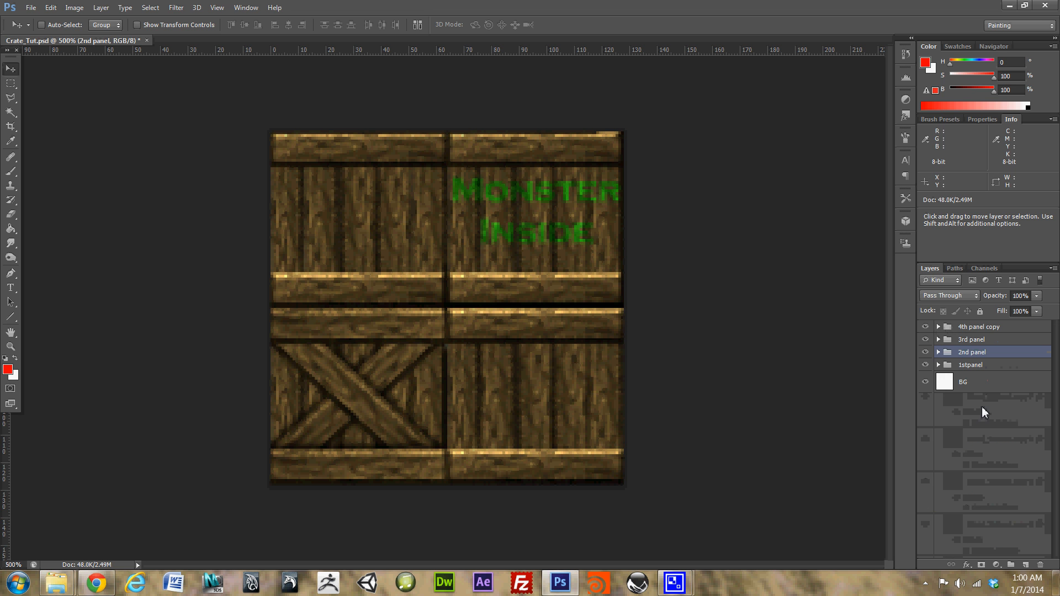
Step: Create a new layer named Monster above the 4th panel copy group
{"action": "left_click", "coordinate": [988, 329]}
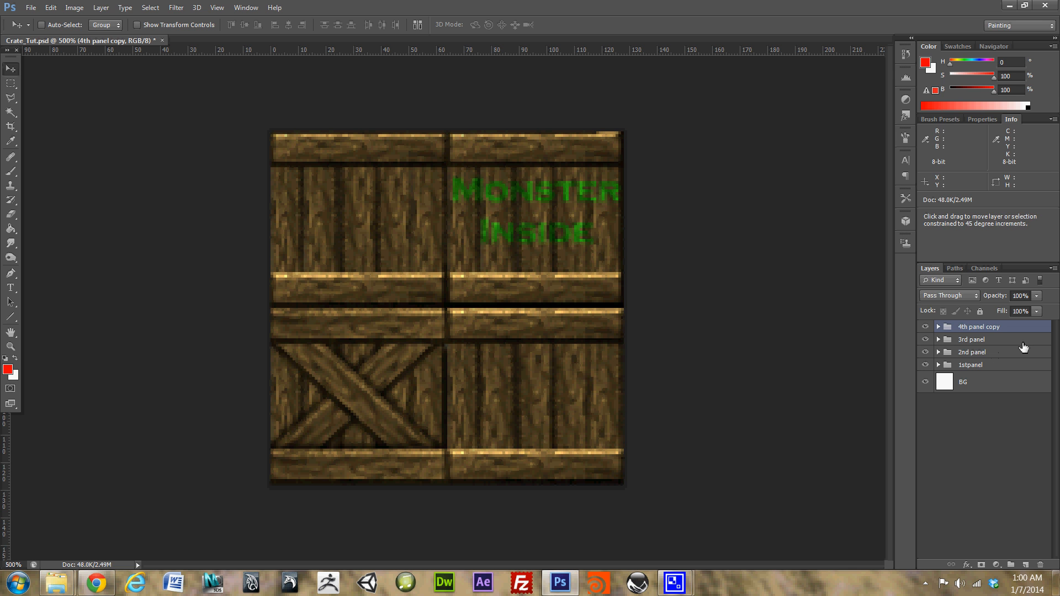
{"action": "key", "text": "ctrl+shift+n"}
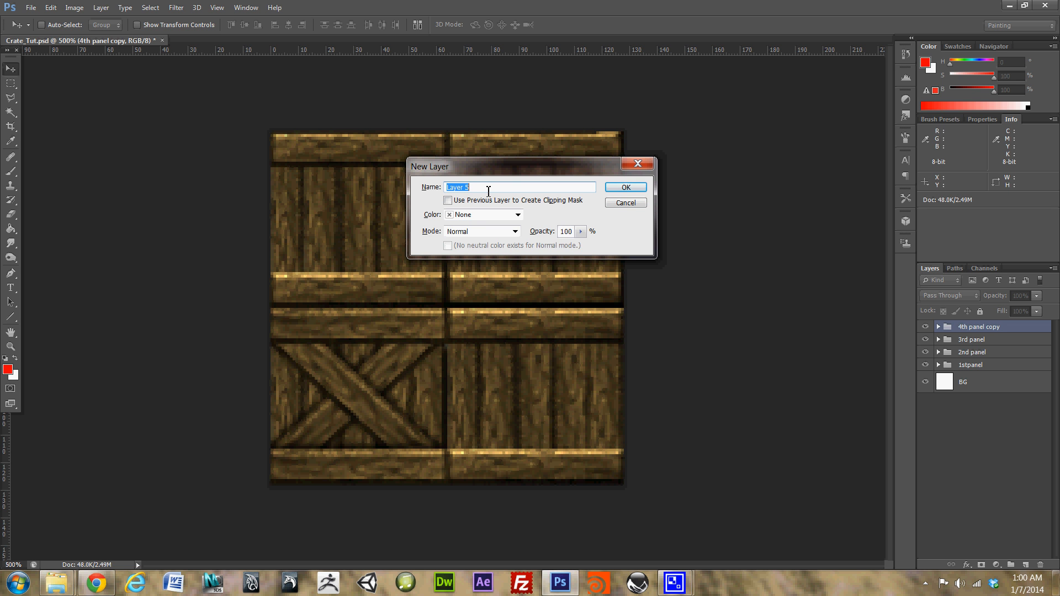
{"action": "type", "text": "Monster"}
{"action": "key", "text": "Return"}
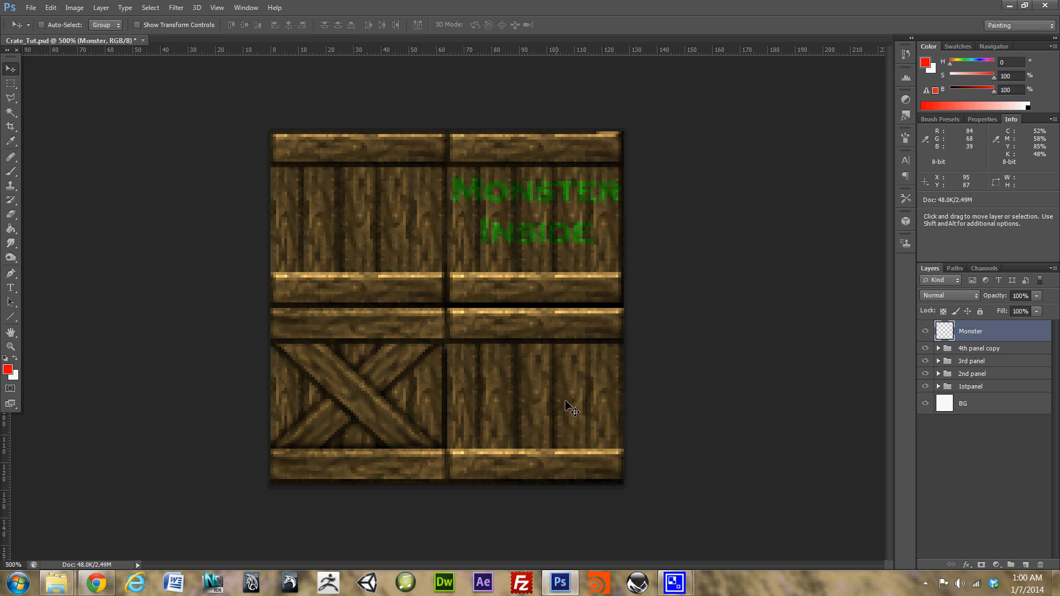
Step: Make a rectangular selection about 39 × 16 px with a 2 px feather, centred on the lower-right crate panel's vertical planks
{"action": "key", "text": "b"}
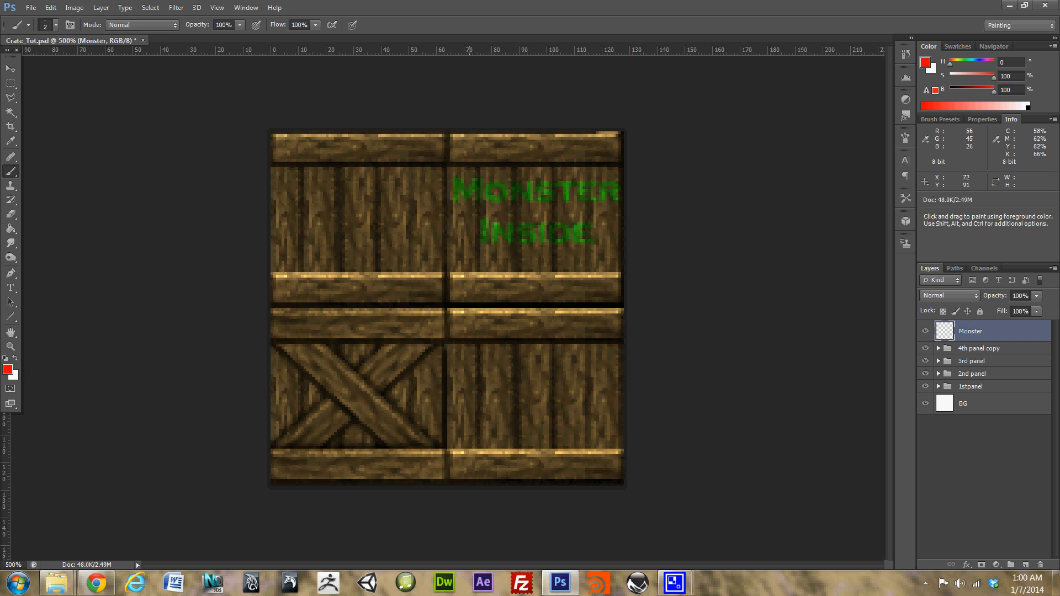
{"action": "left_click", "coordinate": [11, 84]}
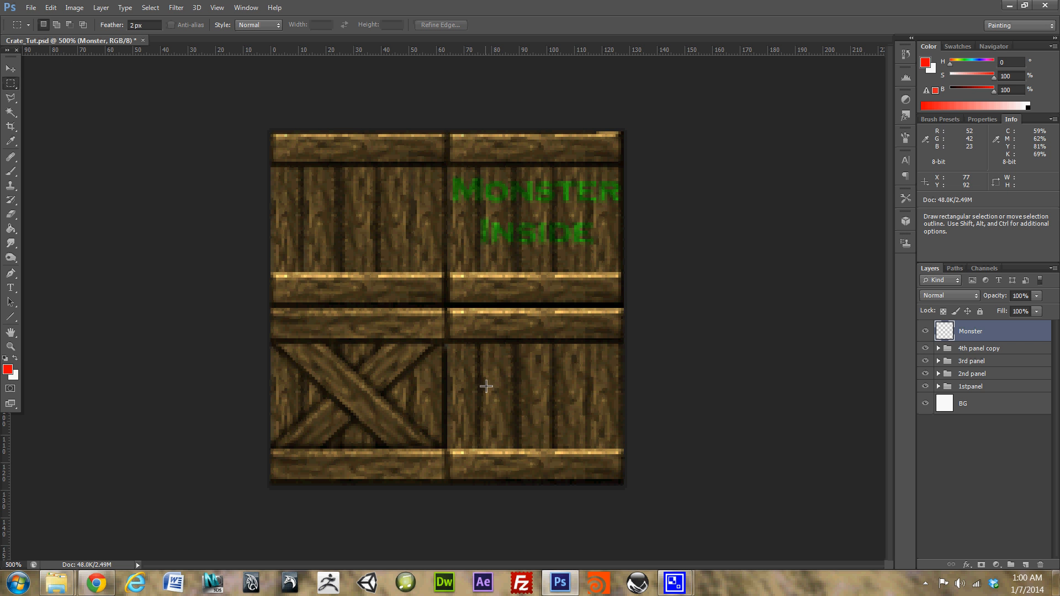
{"action": "left_click_drag", "start_coordinate": [481, 380], "coordinate": [578, 413]}
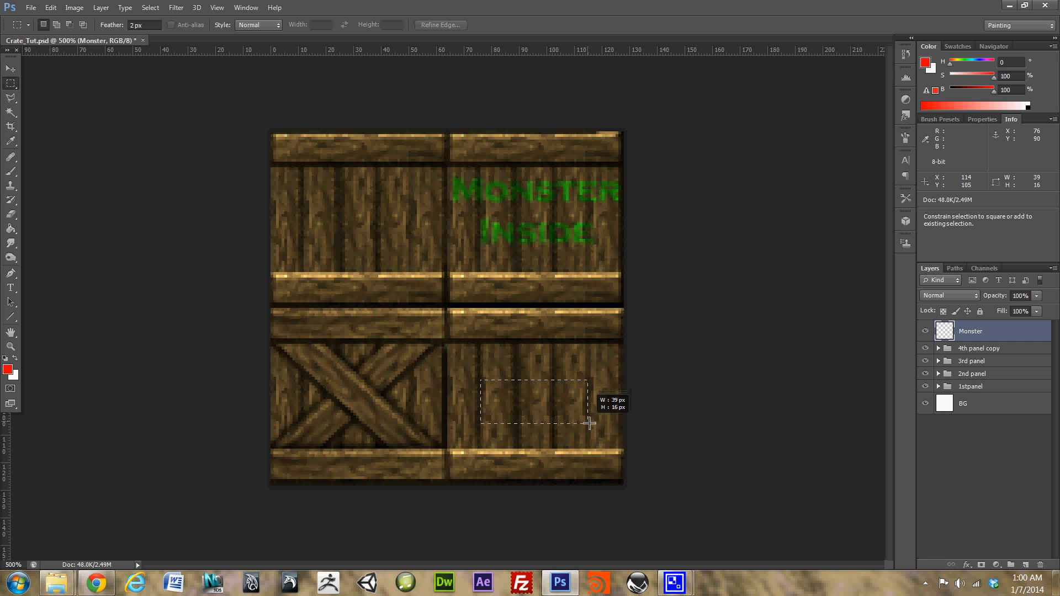
{"action": "left_click_drag", "start_coordinate": [586, 424], "coordinate": [586, 424]}
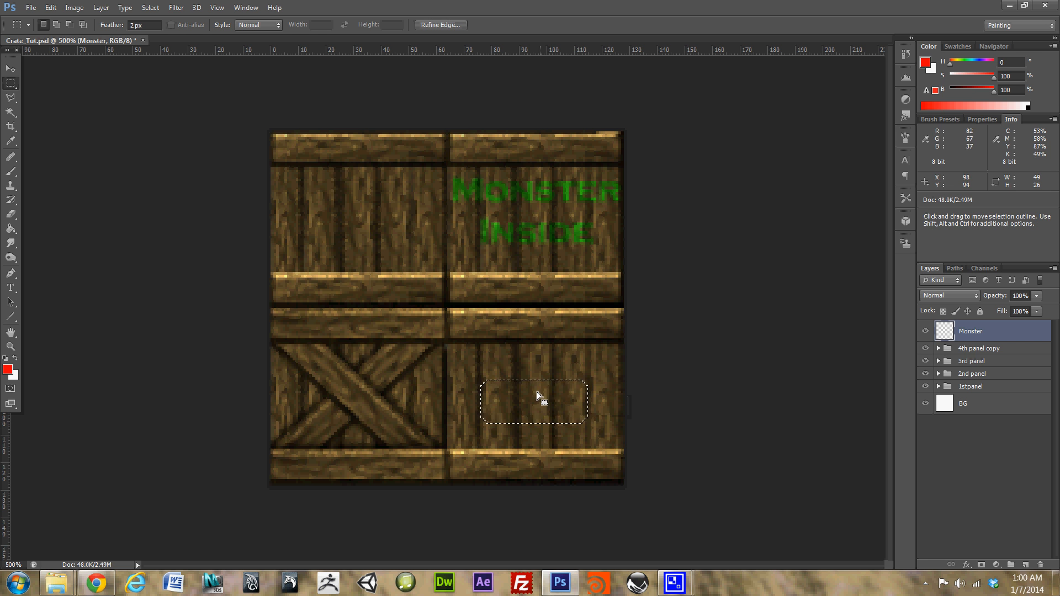
{"action": "left_click_drag", "start_coordinate": [538, 396], "coordinate": [542, 386]}
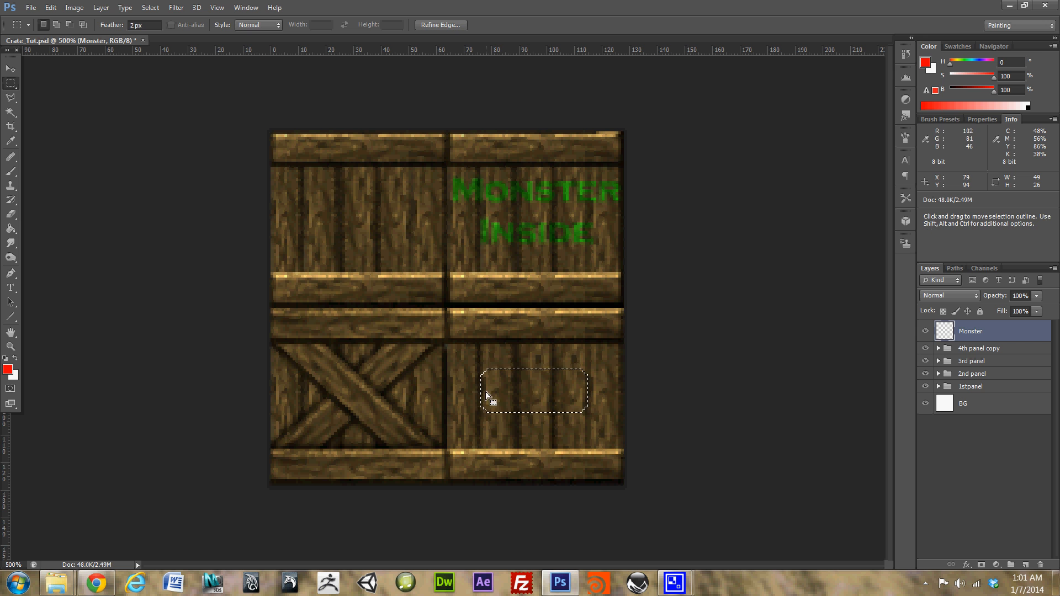
Step: Fill the selection with black on the Monster layer using the Paint Bucket and clear the selection
{"action": "key", "text": "g"}
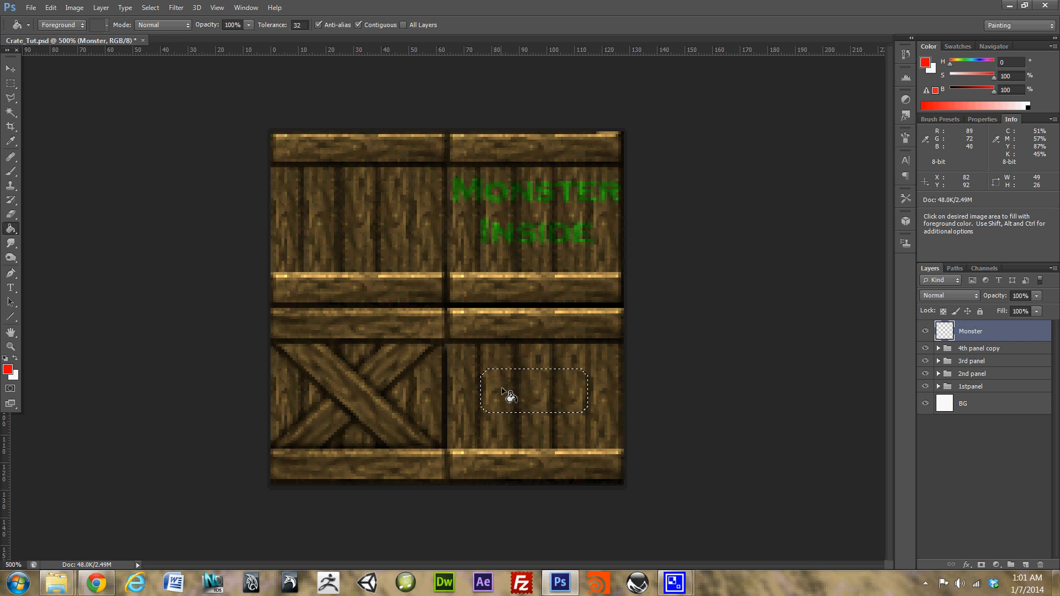
{"action": "right_click", "coordinate": [13, 234]}
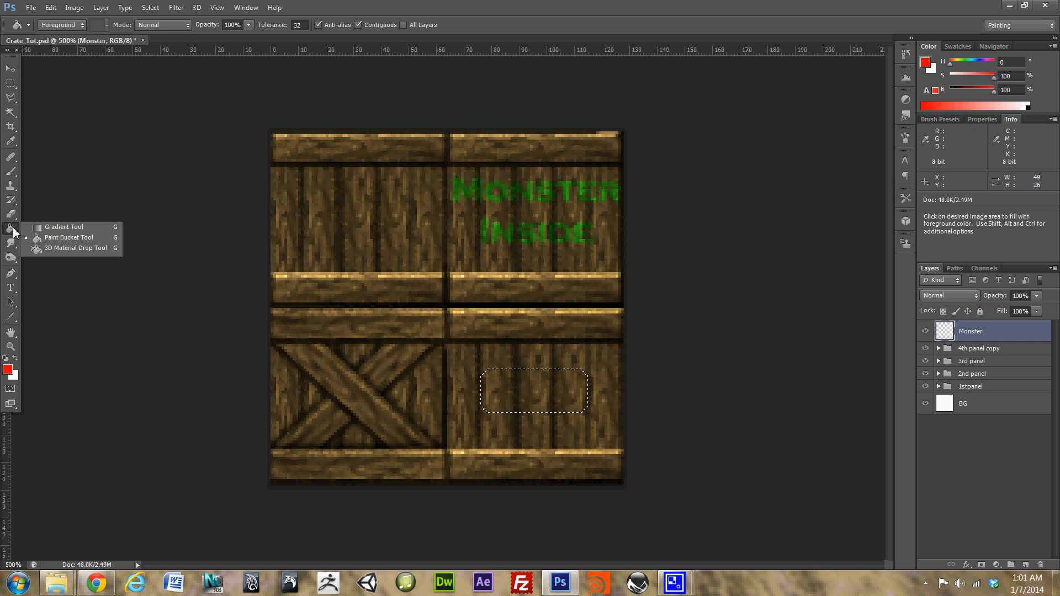
{"action": "left_click", "coordinate": [60, 237]}
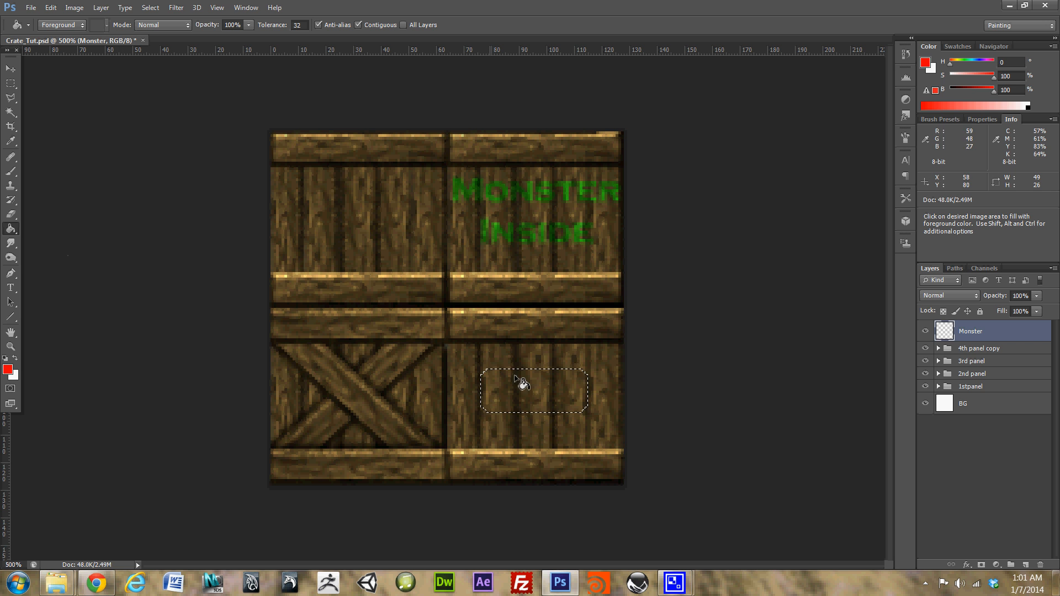
{"action": "left_click", "coordinate": [7, 359]}
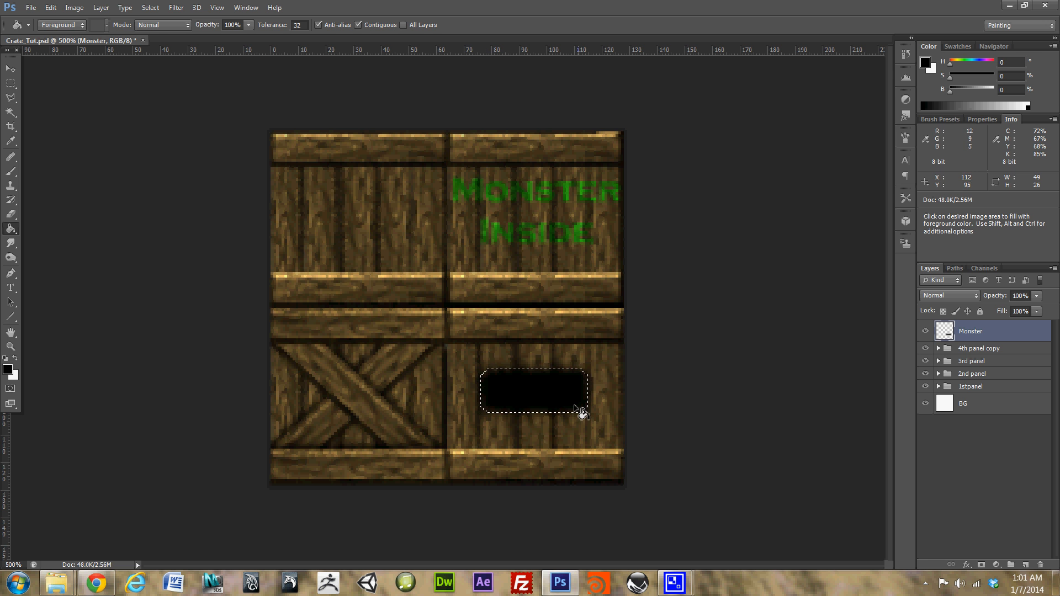
{"action": "key", "text": "m"}
{"action": "left_click_drag", "start_coordinate": [591, 361], "coordinate": [585, 358]}
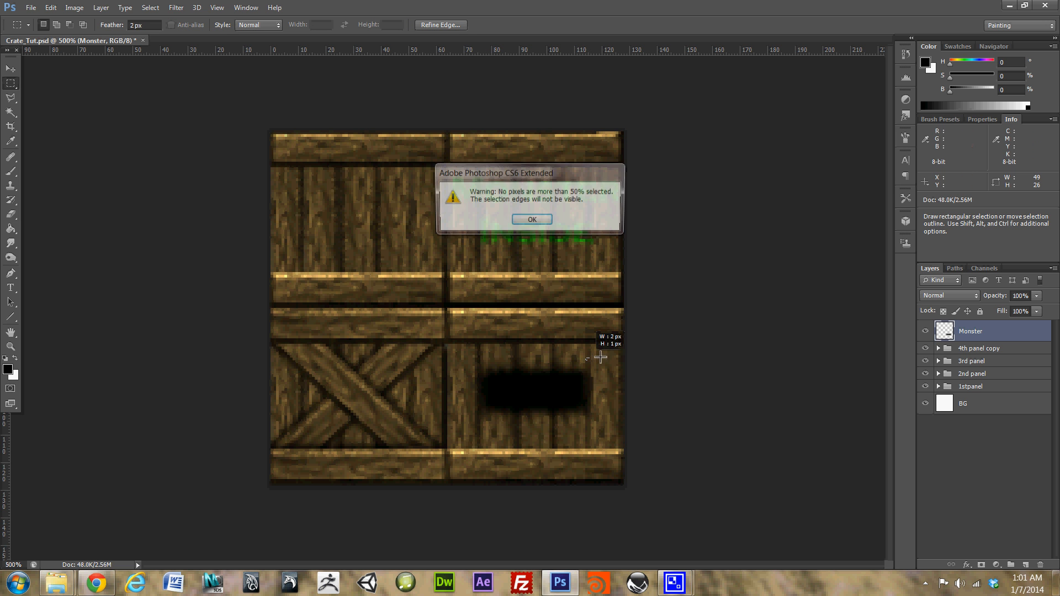
{"action": "left_click", "coordinate": [532, 220]}
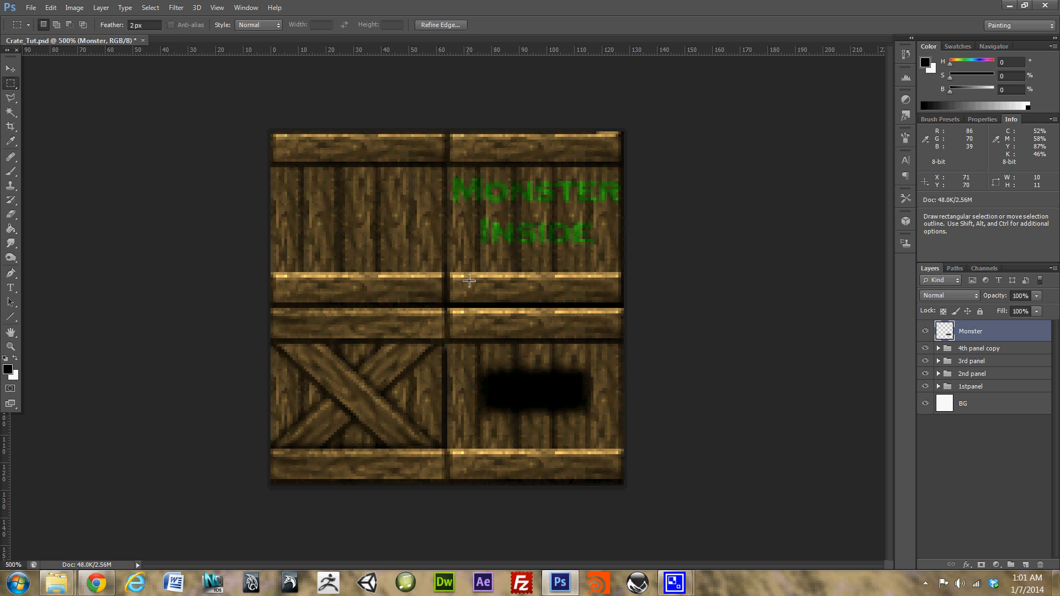
Step: Brush the black opening's lower and side edges at 30% opacity with the golden highlight colour sampled from the plank below
{"action": "key", "text": "b"}
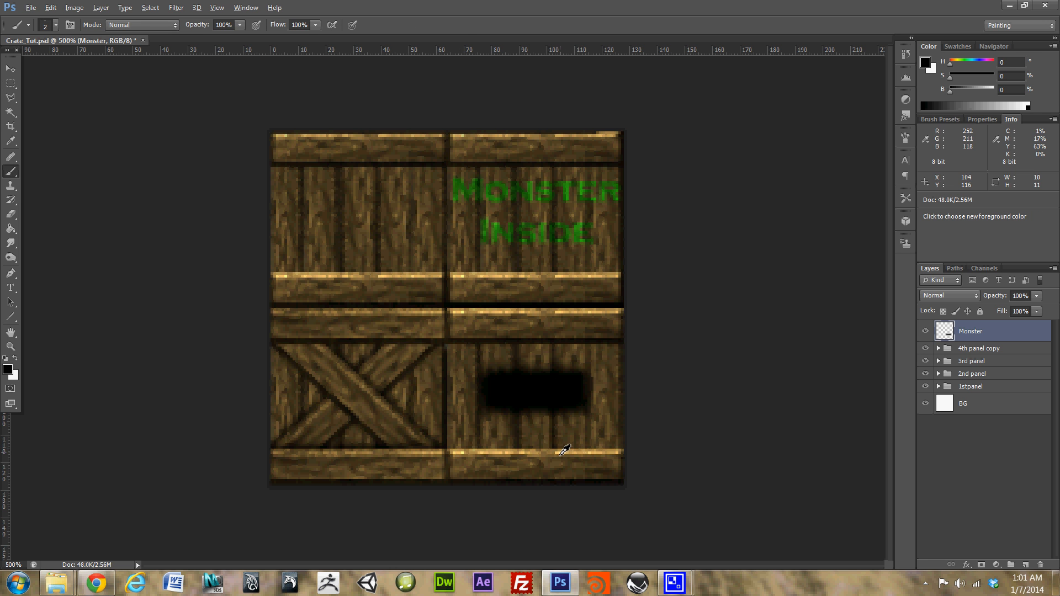
{"action": "left_click", "coordinate": [568, 452], "text": "alt"}
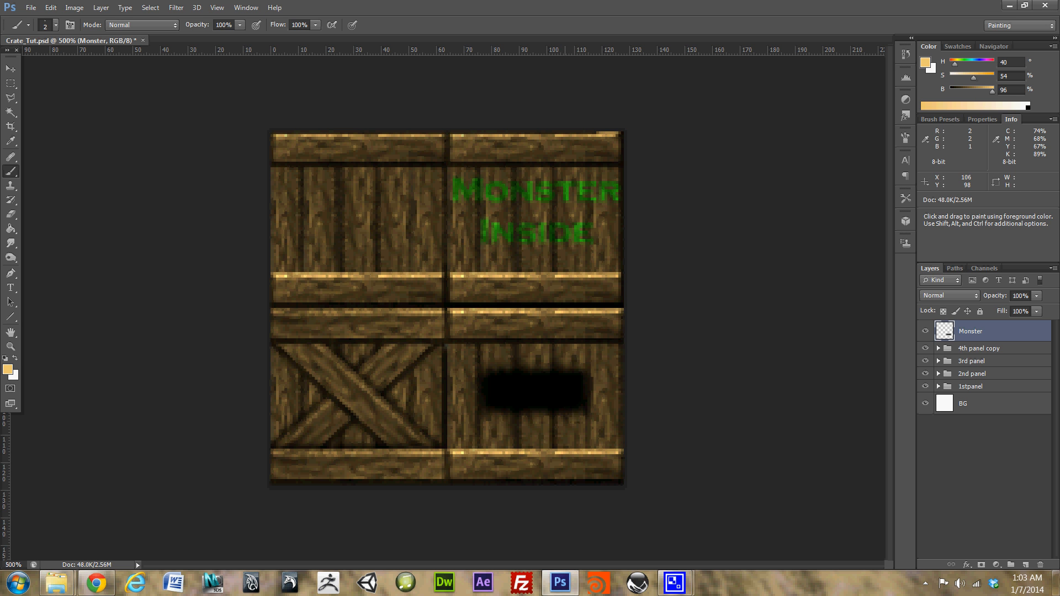
{"action": "key", "text": "3"}
{"action": "left_click", "coordinate": [240, 25]}
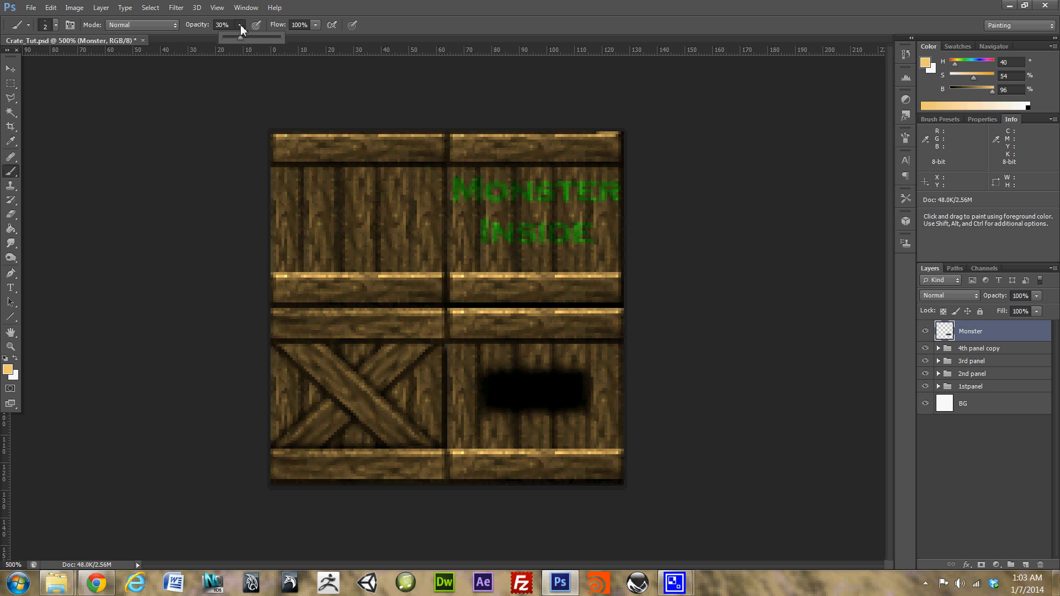
{"action": "left_click", "coordinate": [241, 27]}
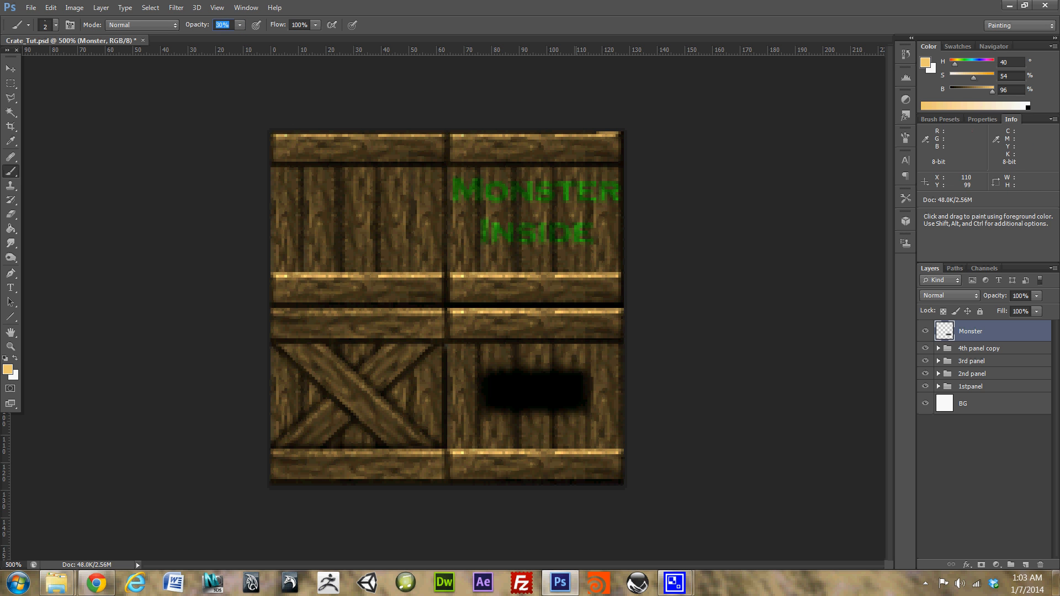
{"action": "left_click_drag", "start_coordinate": [576, 406], "coordinate": [502, 406]}
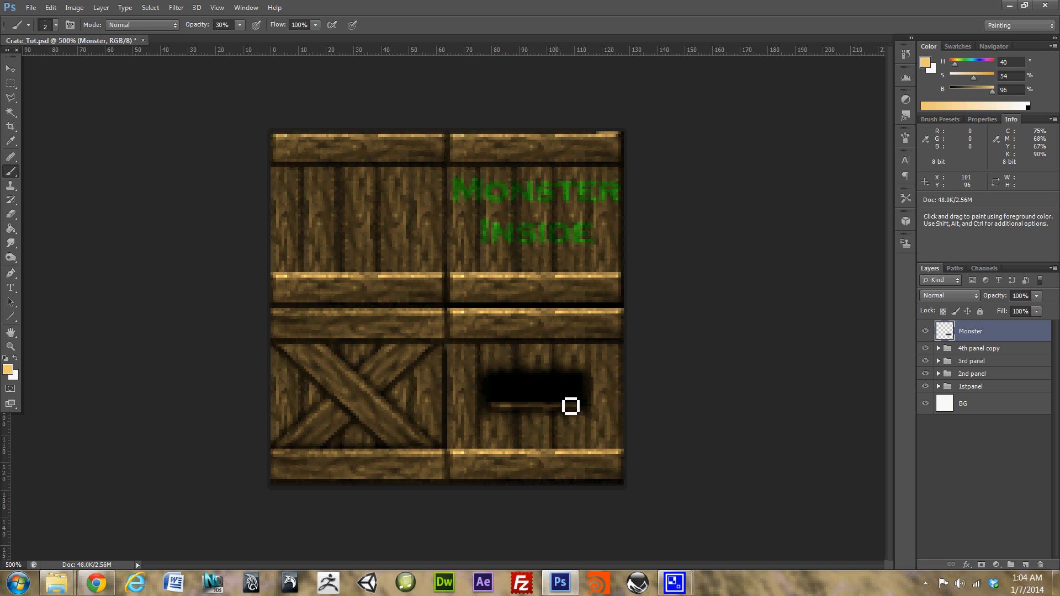
{"action": "left_click", "coordinate": [582, 388]}
{"action": "mouse_move", "coordinate": [581, 389]}
{"action": "left_mouse_down"}
{"action": "mouse_move", "coordinate": [580, 404]}
{"action": "mouse_move", "coordinate": [580, 389]}
{"action": "left_mouse_up"}
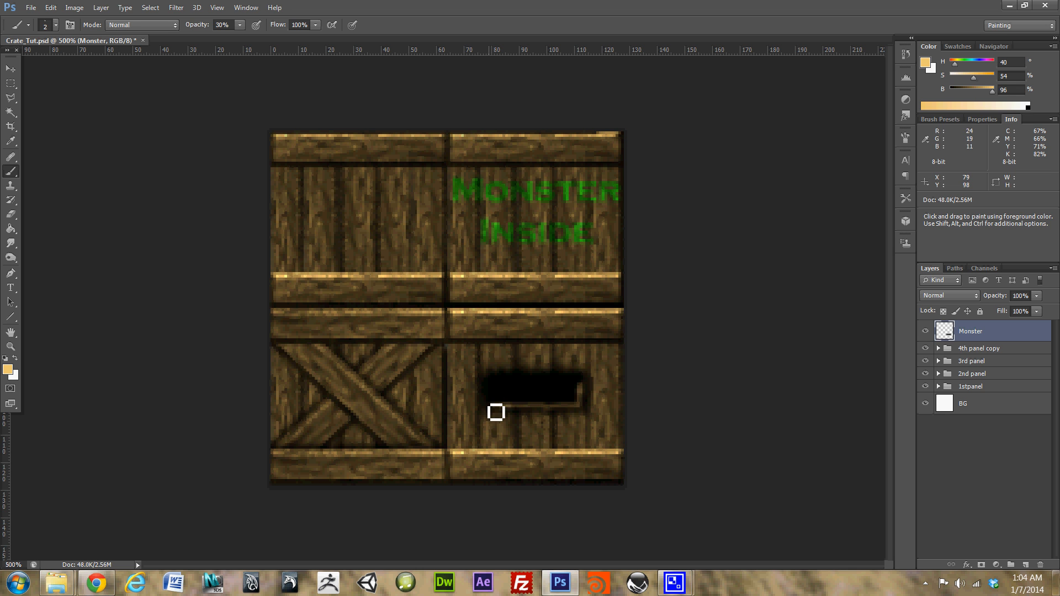
{"action": "left_click_drag", "start_coordinate": [496, 413], "coordinate": [495, 386]}
Step: Brush the side edges of the black opening at 30% opacity with dark browns sampled from the surrounding wood
{"action": "left_click", "coordinate": [579, 367], "text": "alt"}
{"action": "left_click", "coordinate": [580, 366], "text": "alt"}
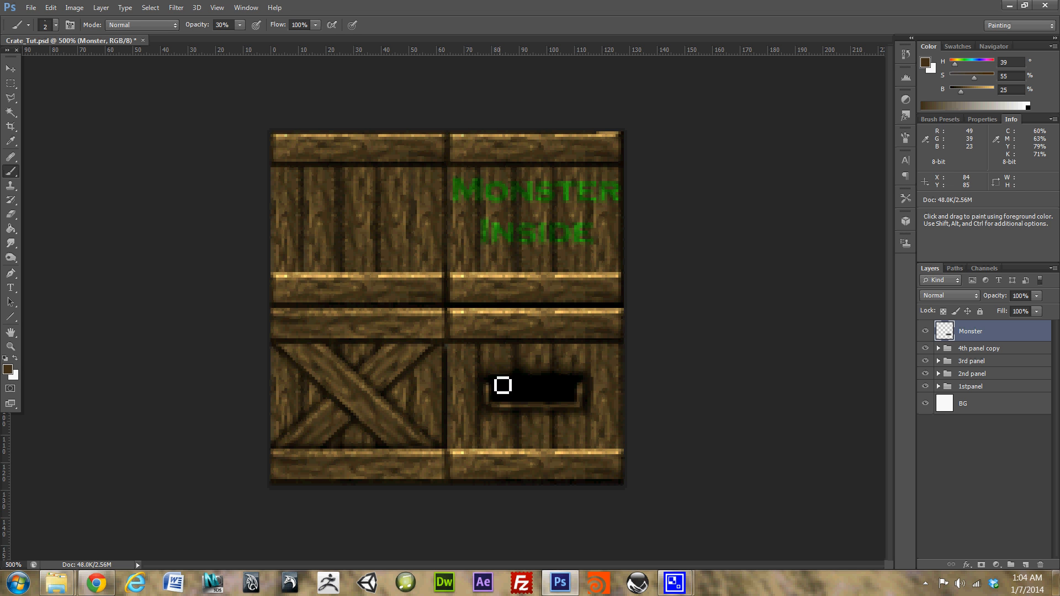
{"action": "key", "text": "alt"}
{"action": "left_click", "coordinate": [529, 361], "text": "alt"}
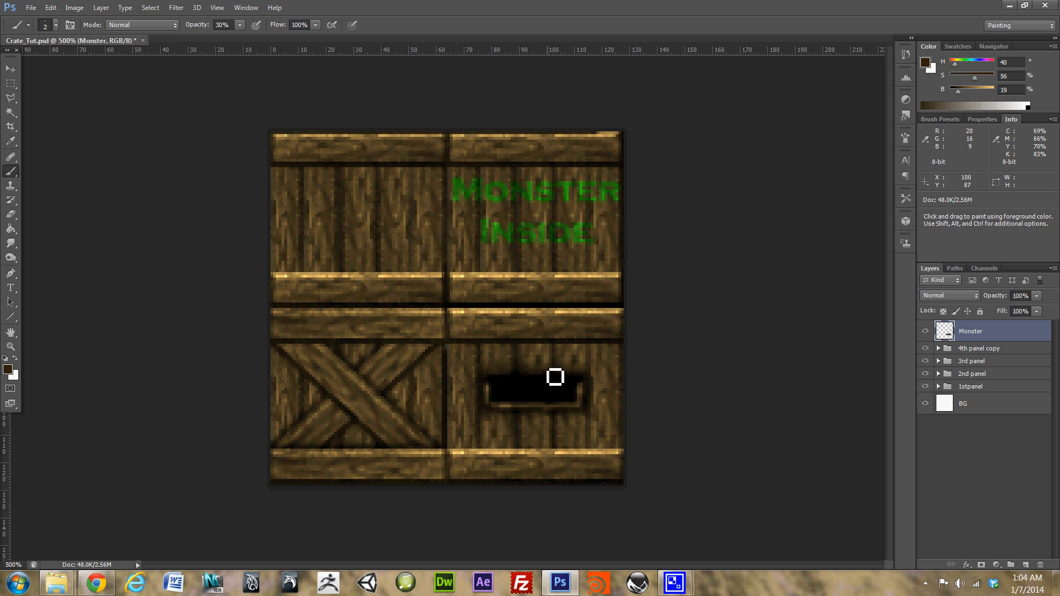
{"action": "key", "text": "alt"}
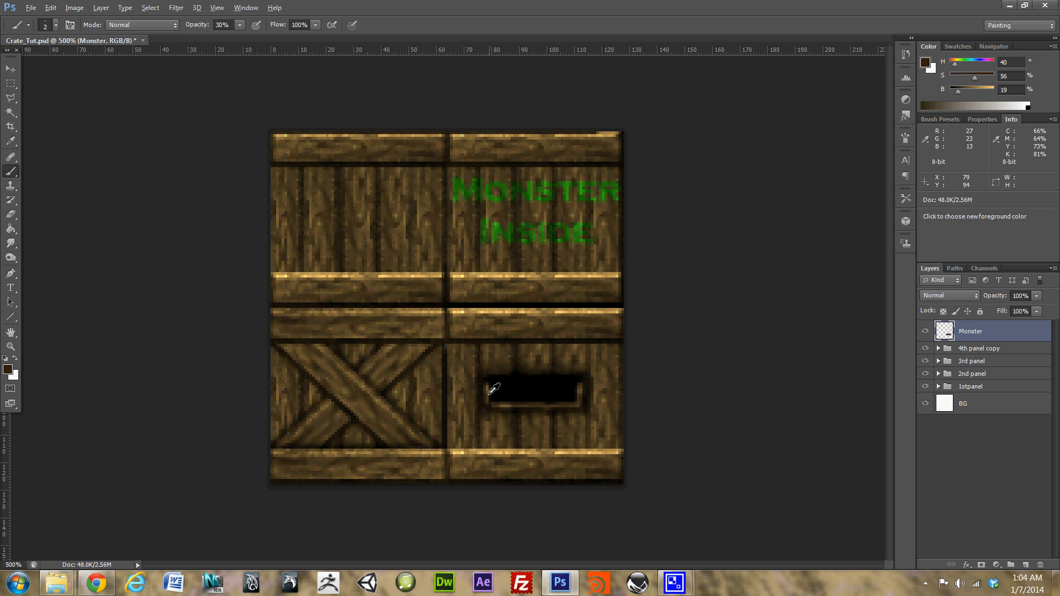
{"action": "left_click", "coordinate": [490, 394], "text": "alt"}
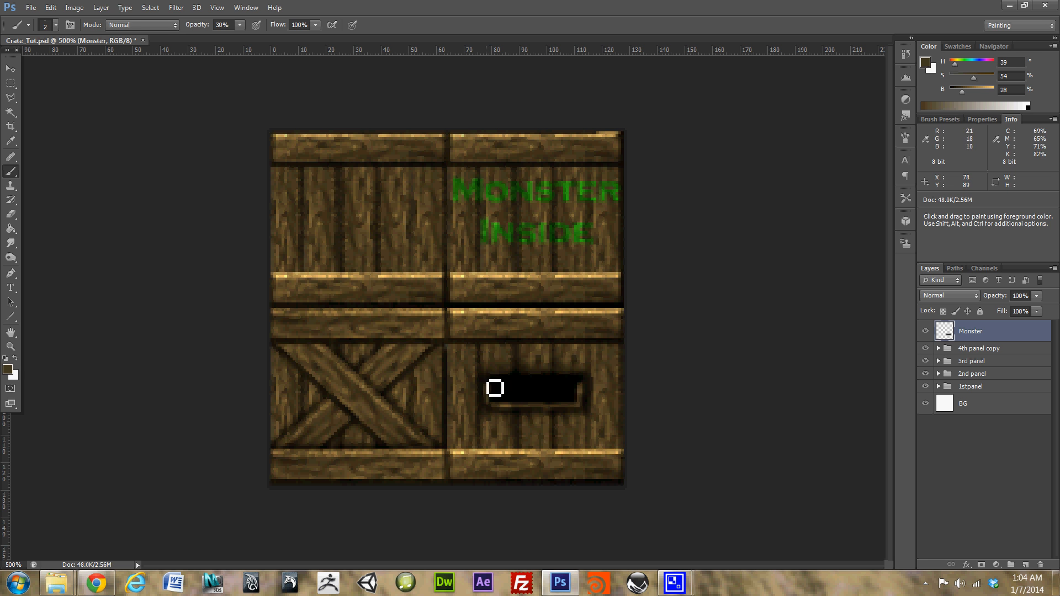
{"action": "left_click_drag", "start_coordinate": [487, 378], "coordinate": [488, 402]}
{"action": "left_click_drag", "start_coordinate": [581, 376], "coordinate": [581, 401]}
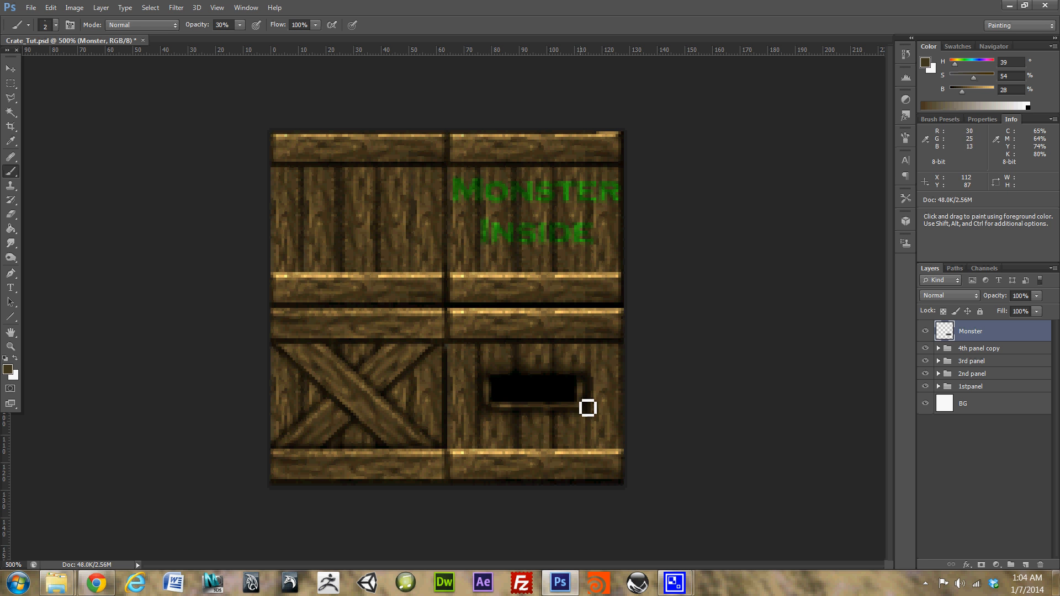
Step: Darken the opening's lower and side edges at 30% opacity with black sampled from the hole, and set the brush size to 3 px
{"action": "left_click", "coordinate": [497, 397], "text": "alt"}
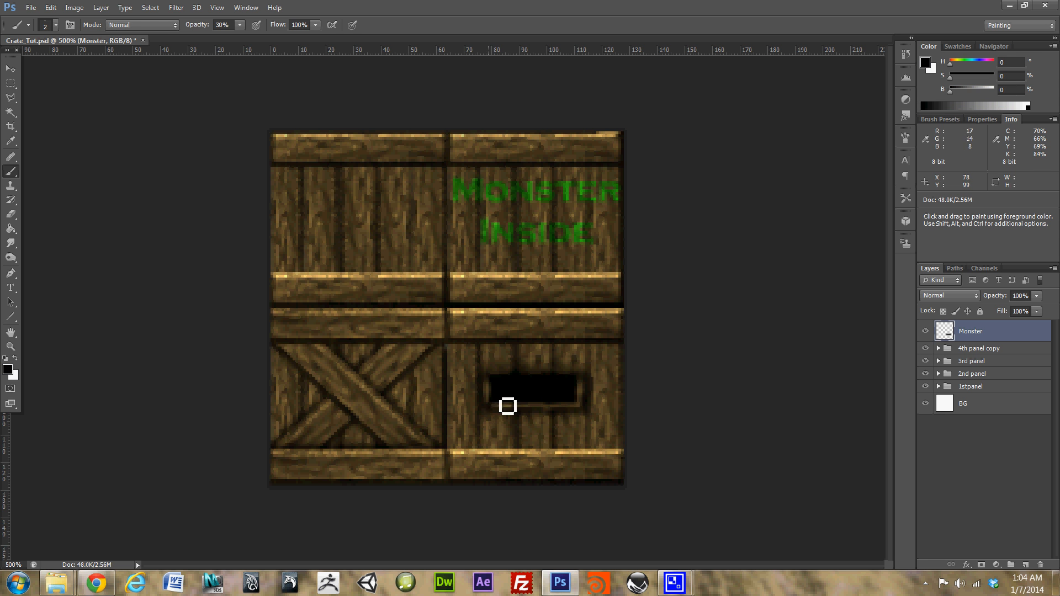
{"action": "left_click_drag", "start_coordinate": [573, 406], "coordinate": [584, 406]}
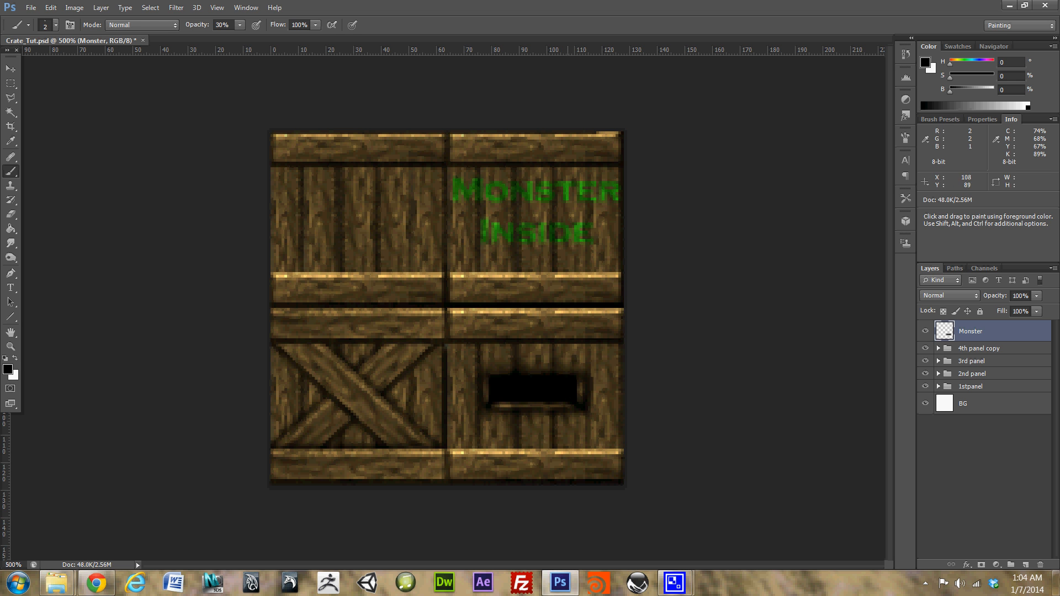
{"action": "key", "text": "shift"}
{"action": "right_click", "coordinate": [491, 355]}
{"action": "left_click_drag", "start_coordinate": [536, 364], "coordinate": [543, 365]}
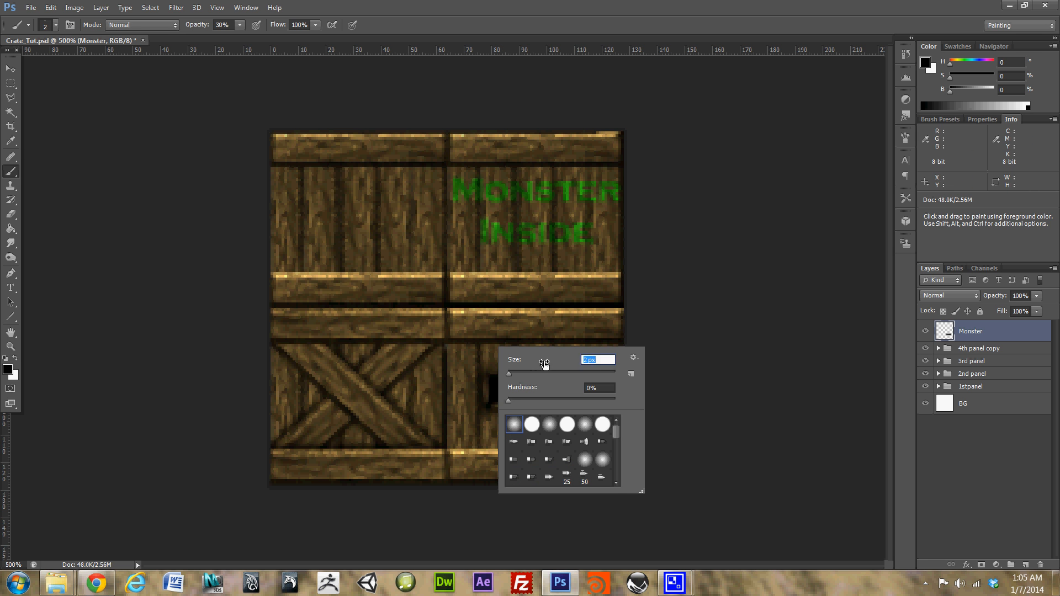
{"action": "left_click", "coordinate": [795, 334]}
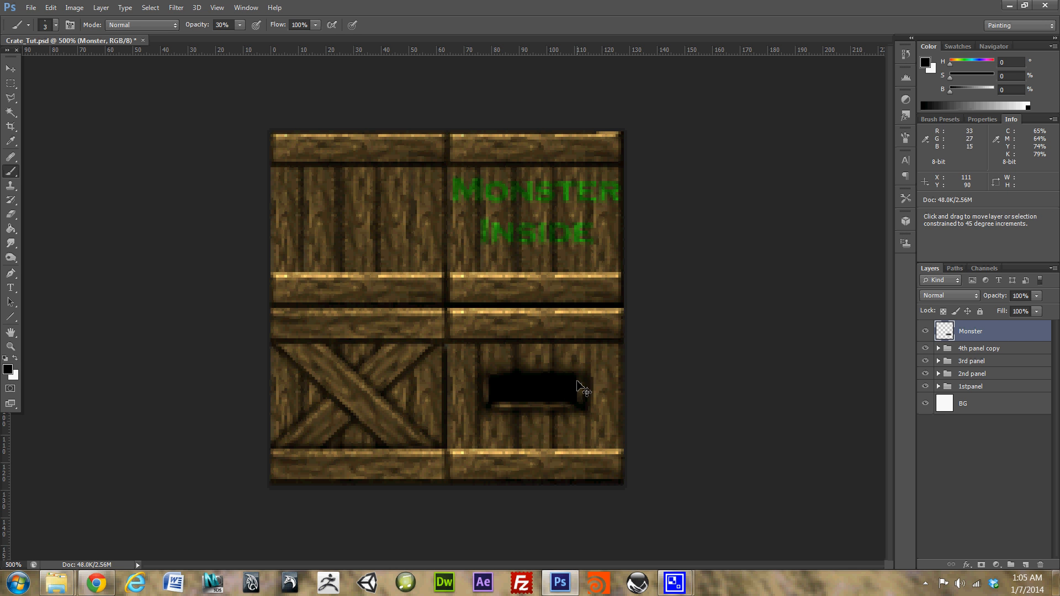
Step: Create a new layer named M_eyes and rename the Monster layer below it to Hole
{"action": "key", "text": "ctrl+shift+n"}
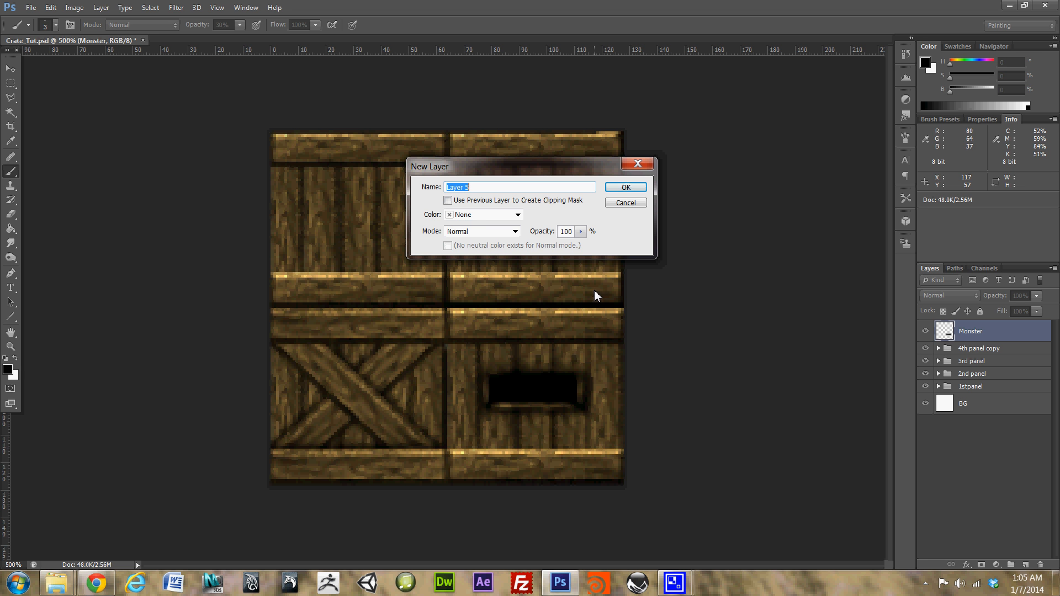
{"action": "type", "text": "M_eyes"}
{"action": "left_click", "coordinate": [636, 187]}
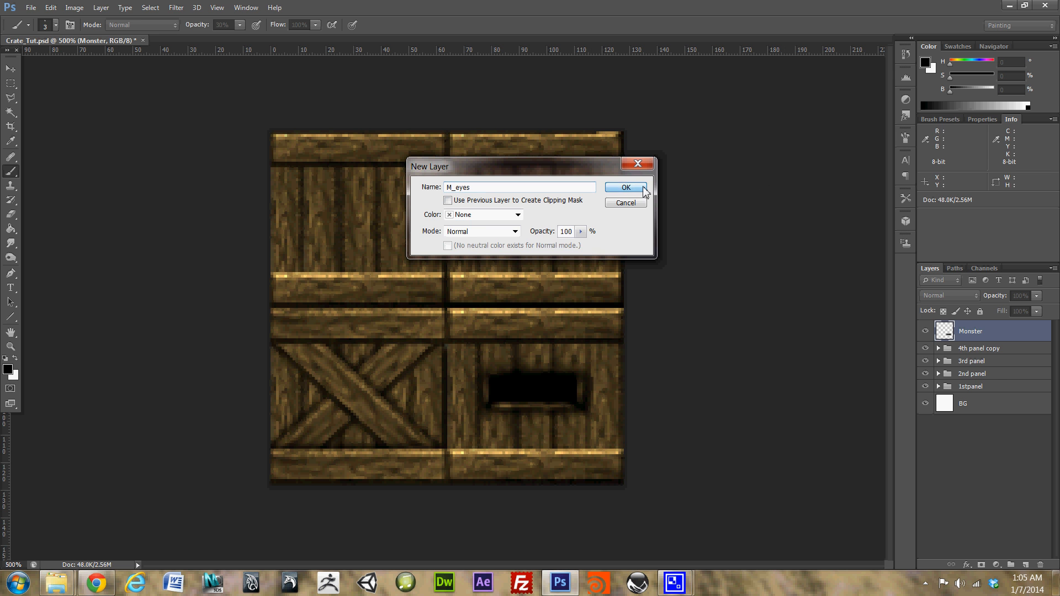
{"action": "double_click", "coordinate": [972, 356]}
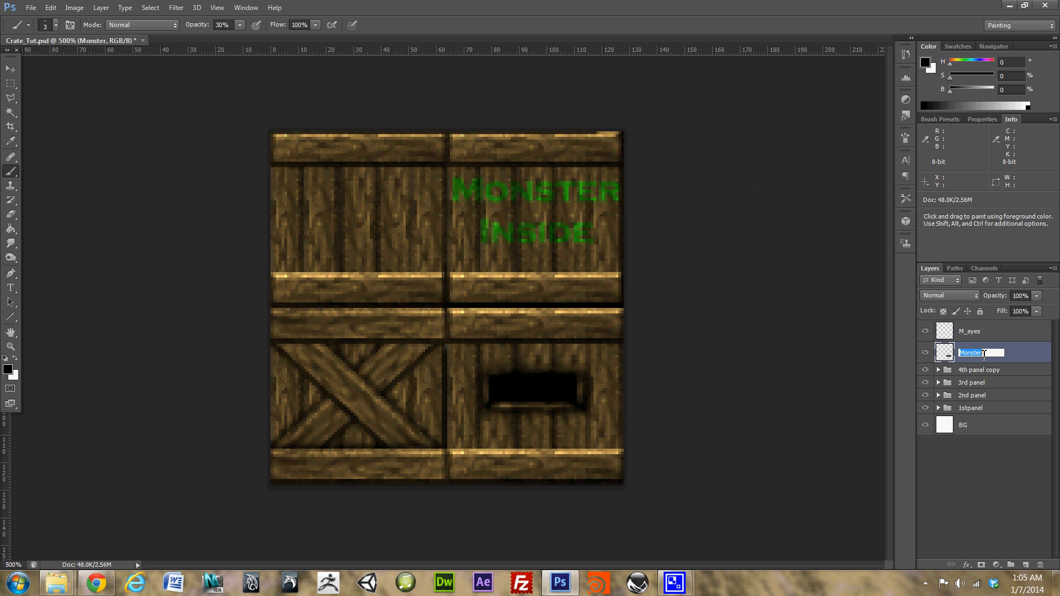
{"action": "type", "text": "Hole"}
{"action": "key", "text": "Return"}
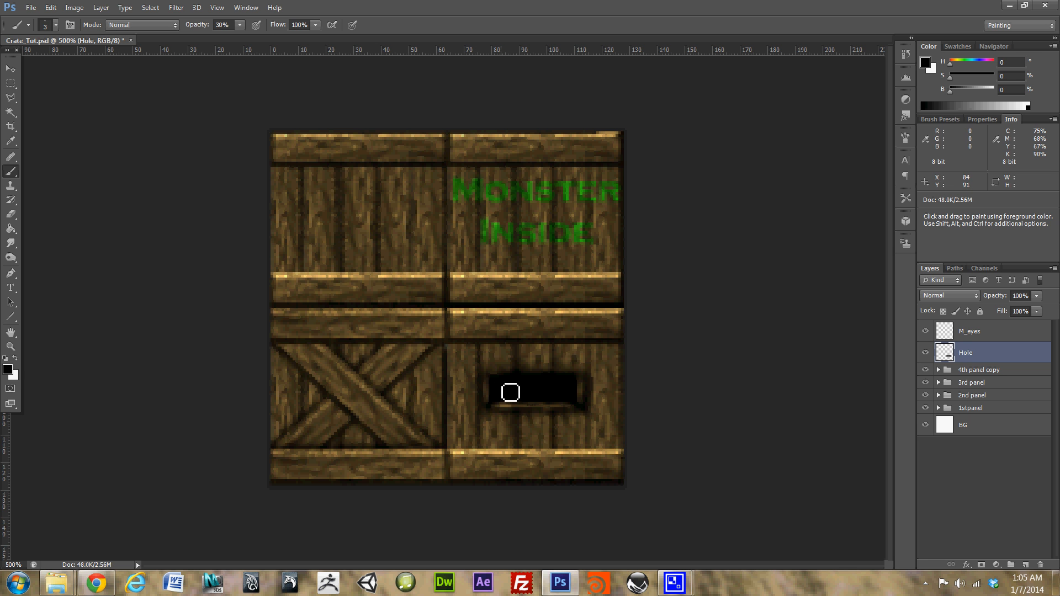
Step: Paint two slanted pure-red eyes inside the black opening on the M_eyes layer, then highlight them with pale pink at 34% saturation
{"action": "left_click", "coordinate": [1013, 338]}
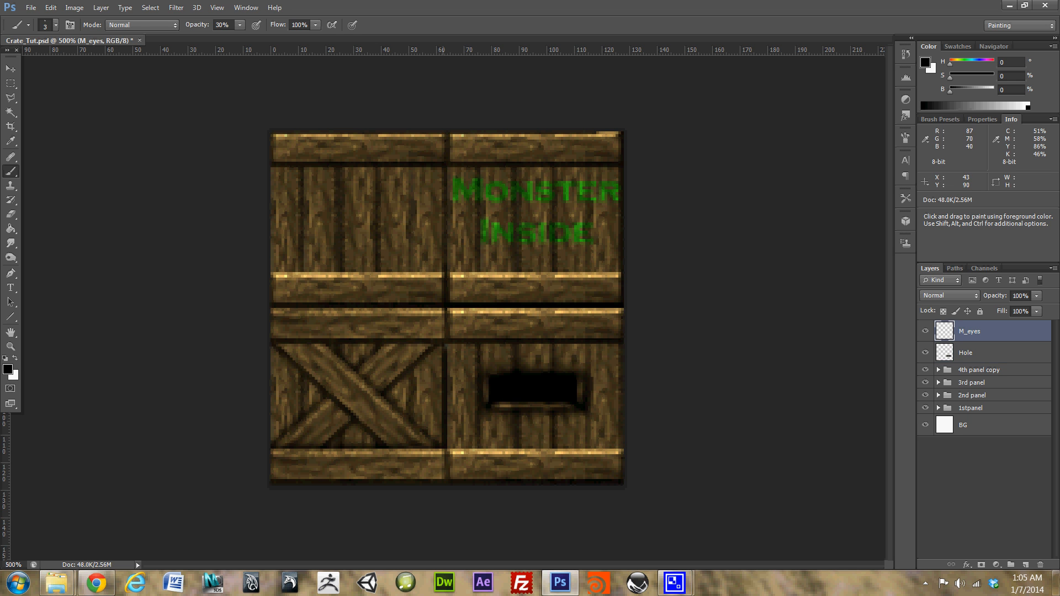
{"action": "left_click", "coordinate": [8, 370]}
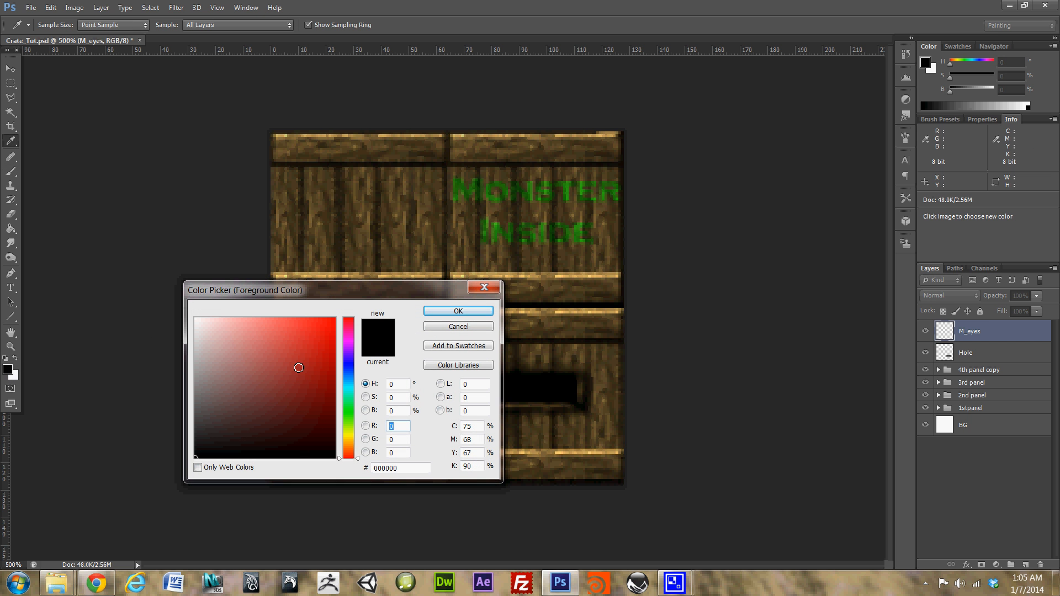
{"action": "left_click_drag", "start_coordinate": [304, 362], "coordinate": [337, 317]}
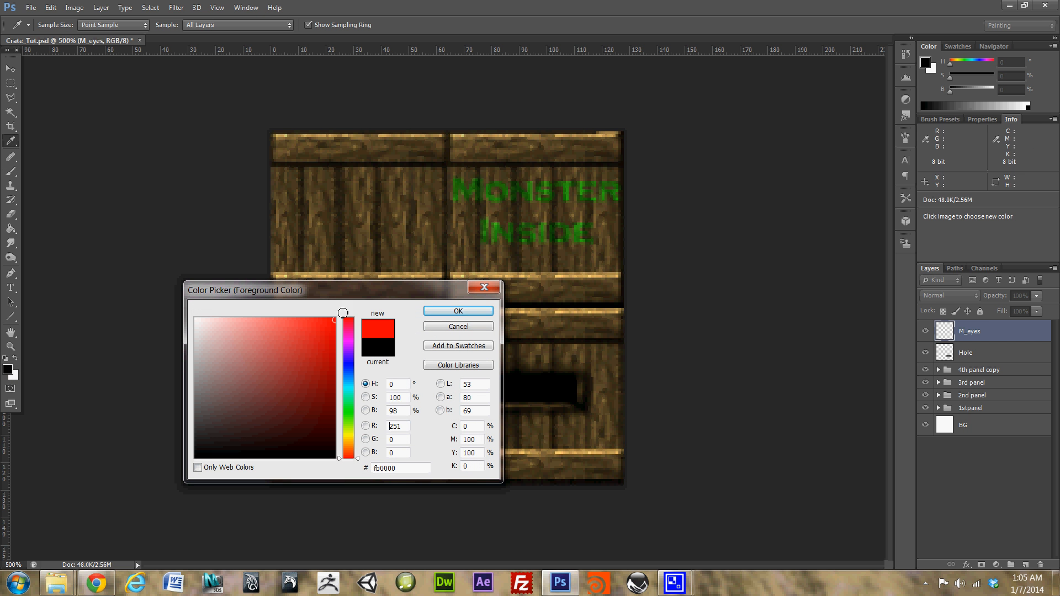
{"action": "left_click", "coordinate": [483, 309]}
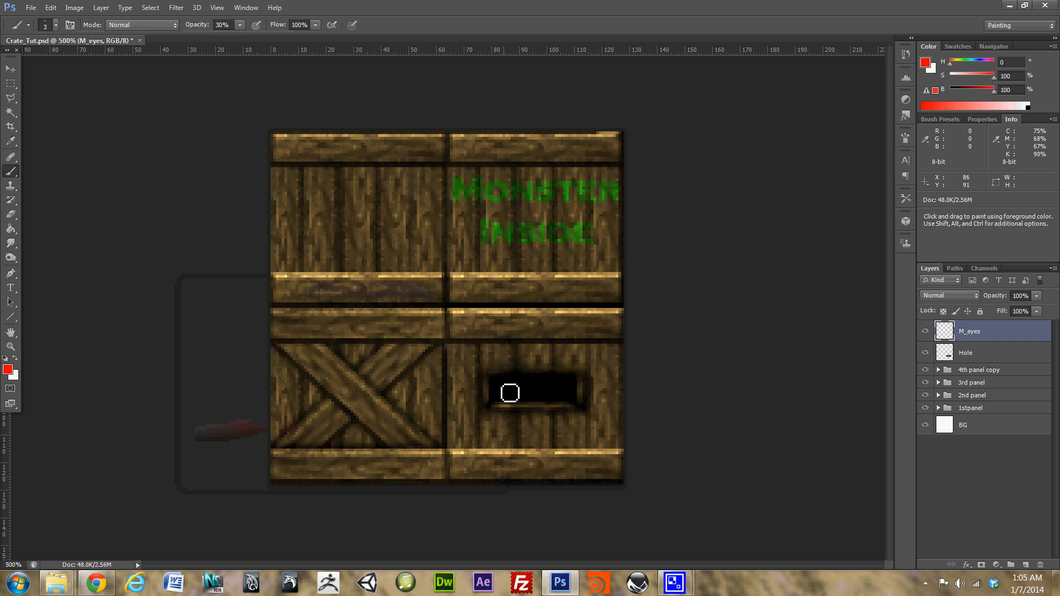
{"action": "left_click_drag", "start_coordinate": [504, 385], "coordinate": [557, 384]}
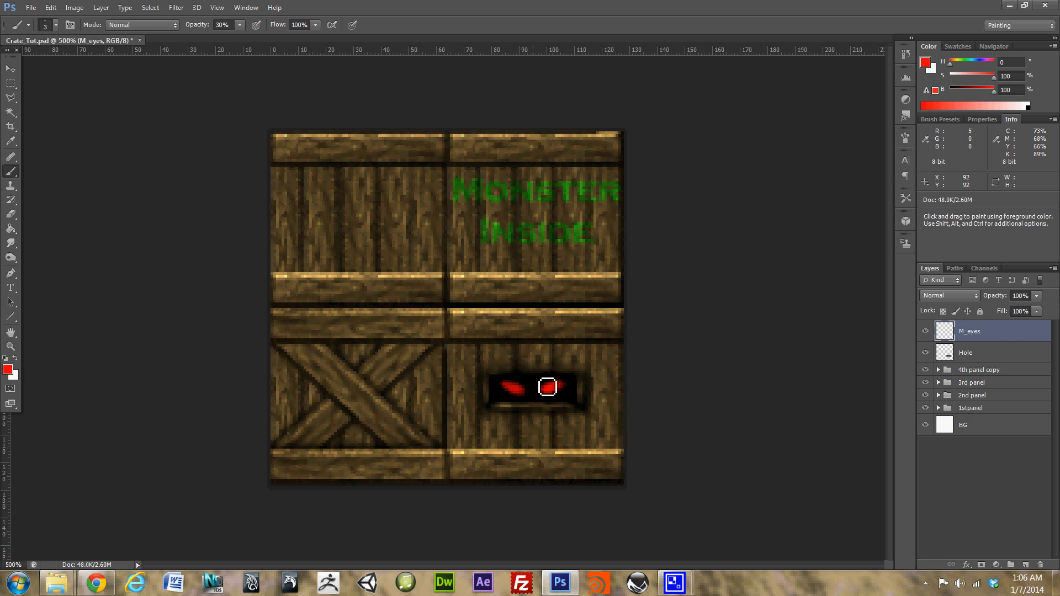
{"action": "left_click_drag", "start_coordinate": [546, 389], "coordinate": [562, 384]}
{"action": "left_click_drag", "start_coordinate": [995, 75], "coordinate": [965, 77]}
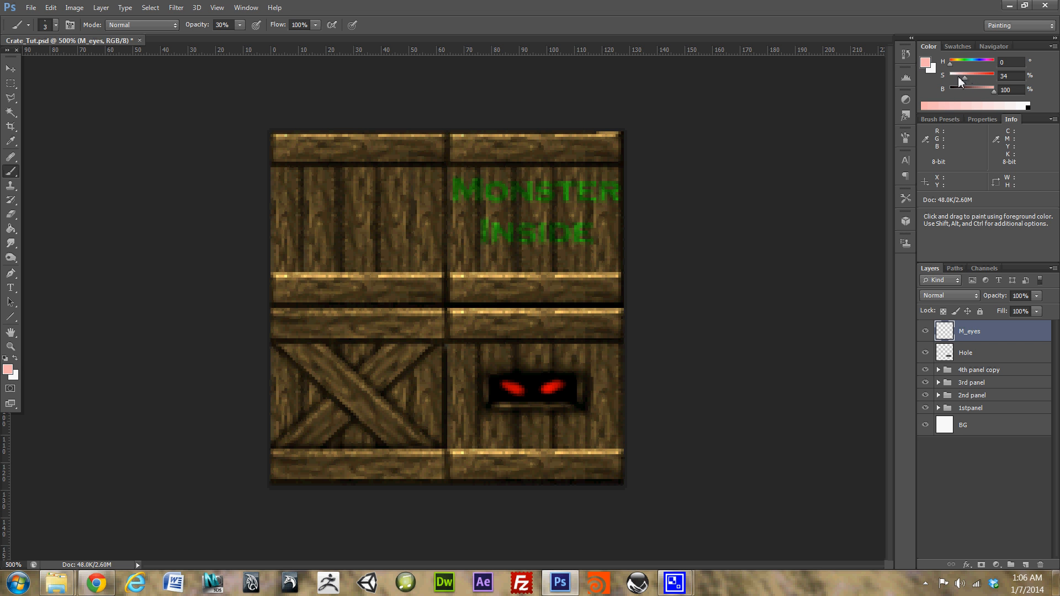
{"action": "left_click", "coordinate": [515, 389]}
Step: Create a new layer above M_eyes and name it Claws
{"action": "key", "text": "ctrl+shift"}
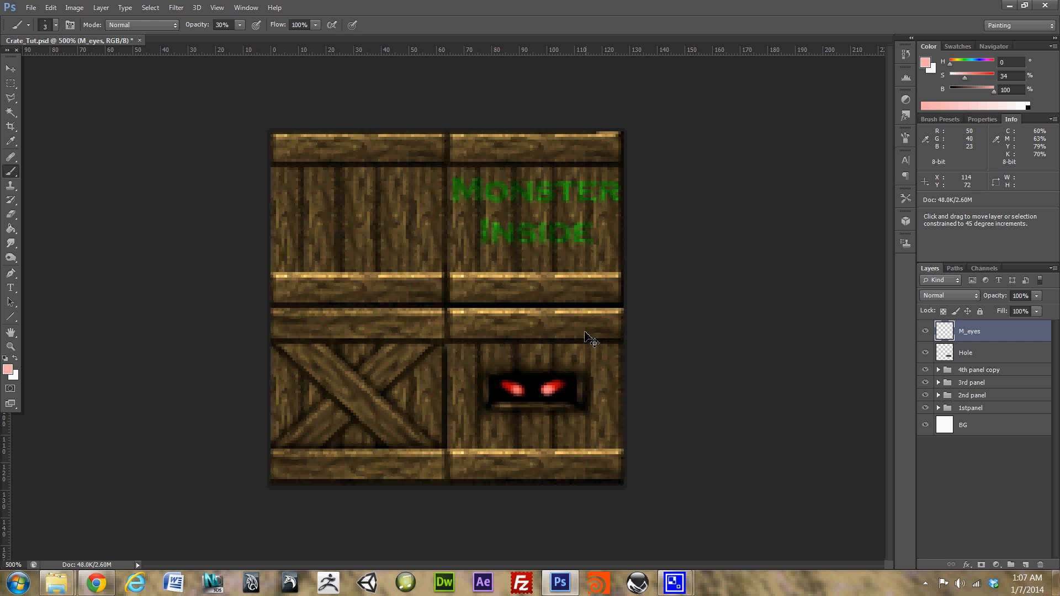
{"action": "key", "text": "ctrl+shift+n"}
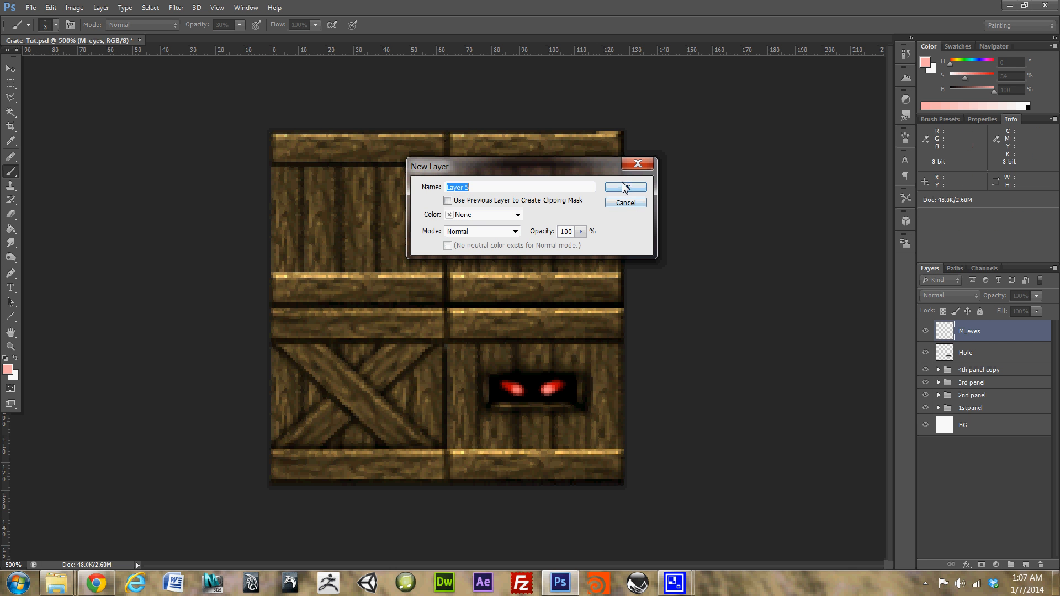
{"action": "left_click", "coordinate": [627, 189]}
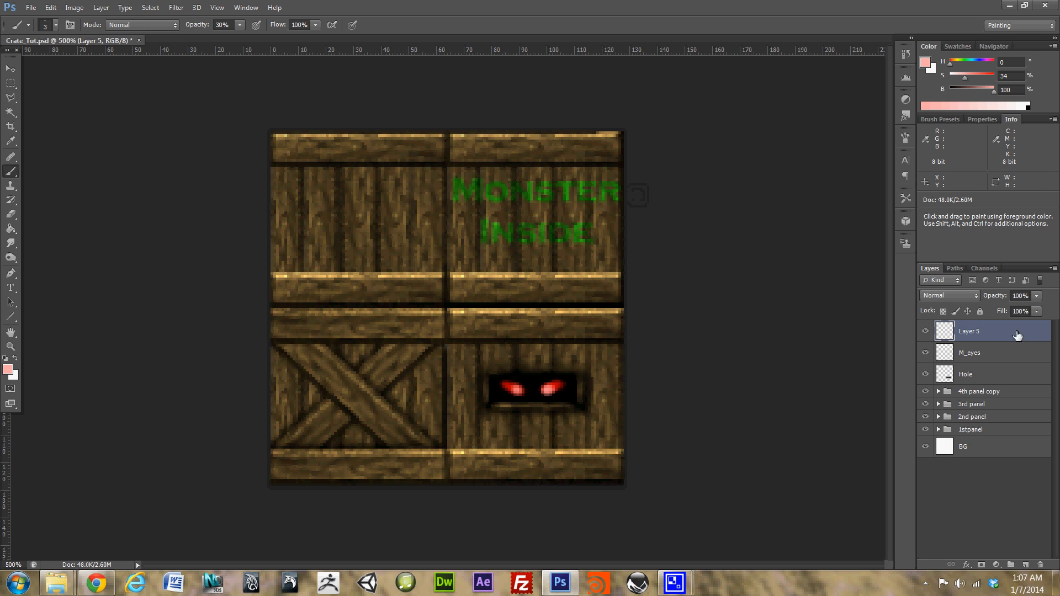
{"action": "double_click", "coordinate": [973, 333]}
{"action": "type", "text": "Claws"}
{"action": "key", "text": "Return"}
Step: Paint blue fingers (H 221, S 55, B 65) over the opening's lower edge below each eye, strengthening them at 70% brush opacity
{"action": "mouse_move", "coordinate": [957, 65]}
{"action": "left_mouse_down"}
{"action": "mouse_move", "coordinate": [976, 62]}
{"action": "mouse_move", "coordinate": [972, 77]}
{"action": "mouse_move", "coordinate": [978, 62]}
{"action": "mouse_move", "coordinate": [974, 75]}
{"action": "mouse_move", "coordinate": [992, 89]}
{"action": "mouse_move", "coordinate": [976, 91]}
{"action": "left_mouse_up"}
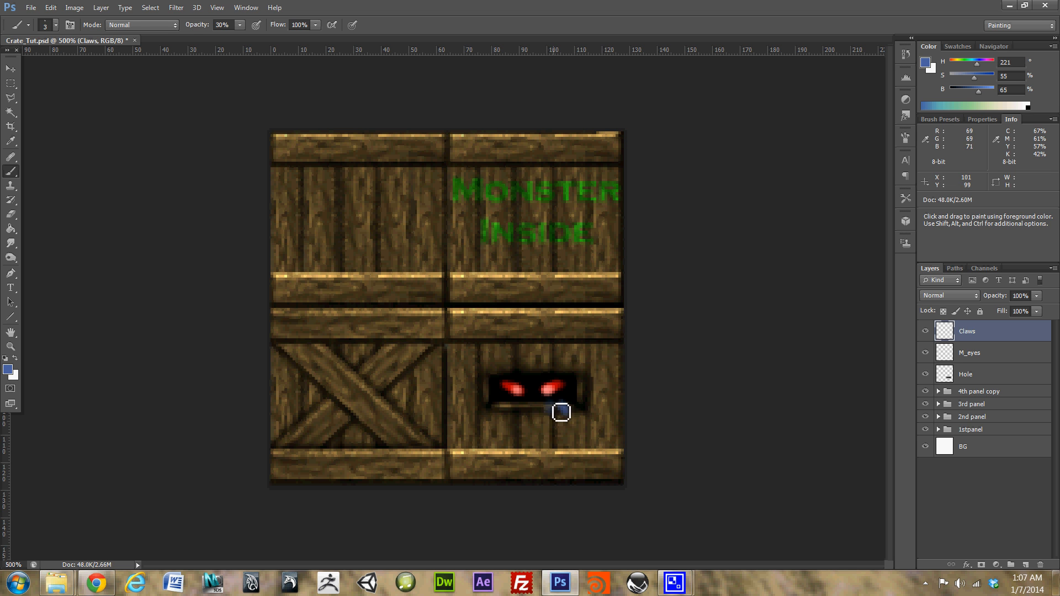
{"action": "left_click_drag", "start_coordinate": [561, 412], "coordinate": [564, 414]}
{"action": "left_click_drag", "start_coordinate": [551, 405], "coordinate": [550, 413]}
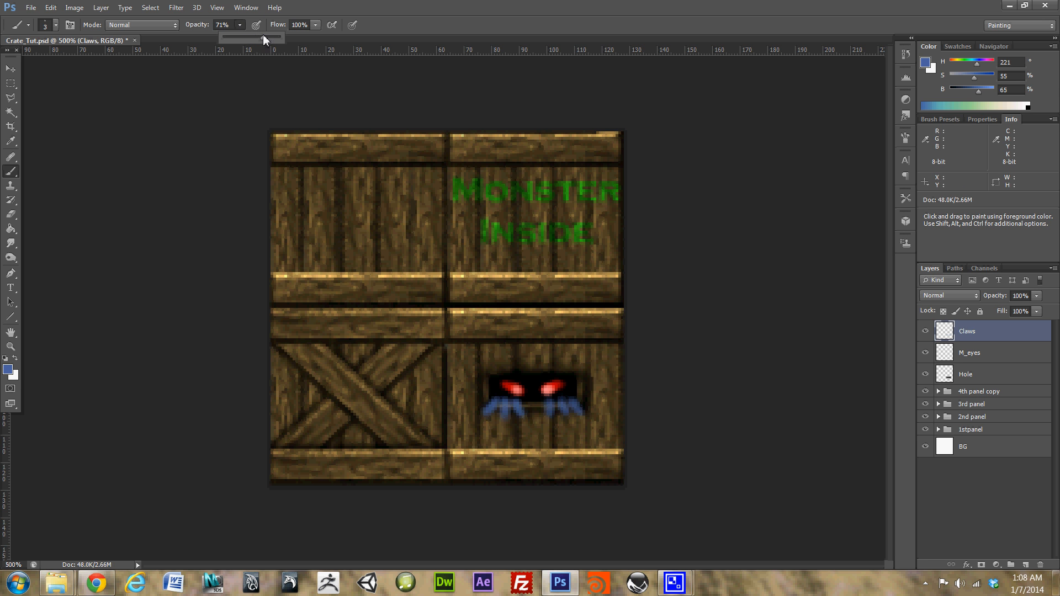
{"action": "left_click_drag", "start_coordinate": [264, 35], "coordinate": [263, 35]}
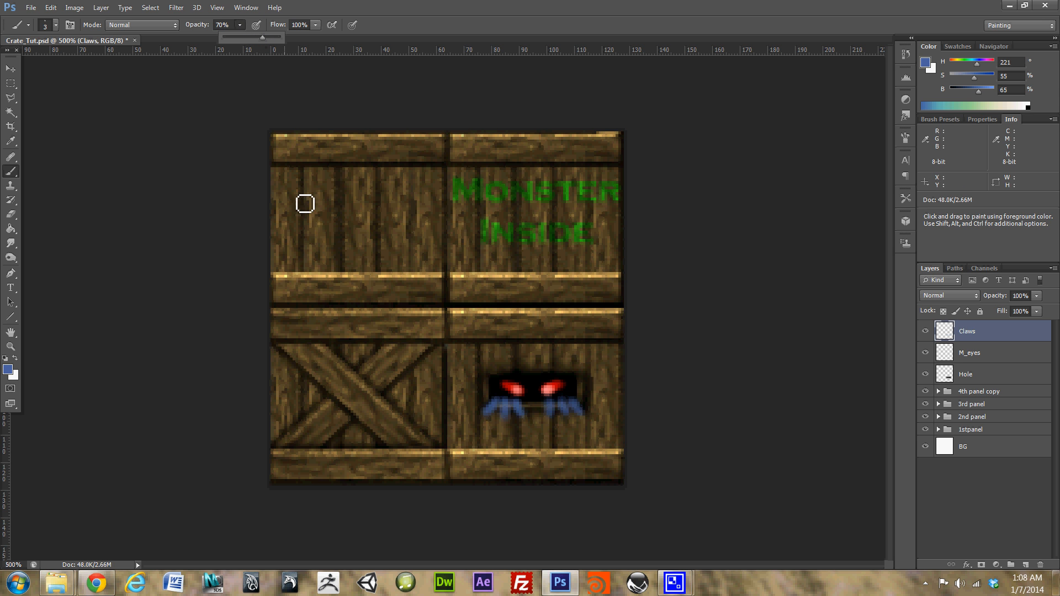
{"action": "left_click", "coordinate": [510, 411]}
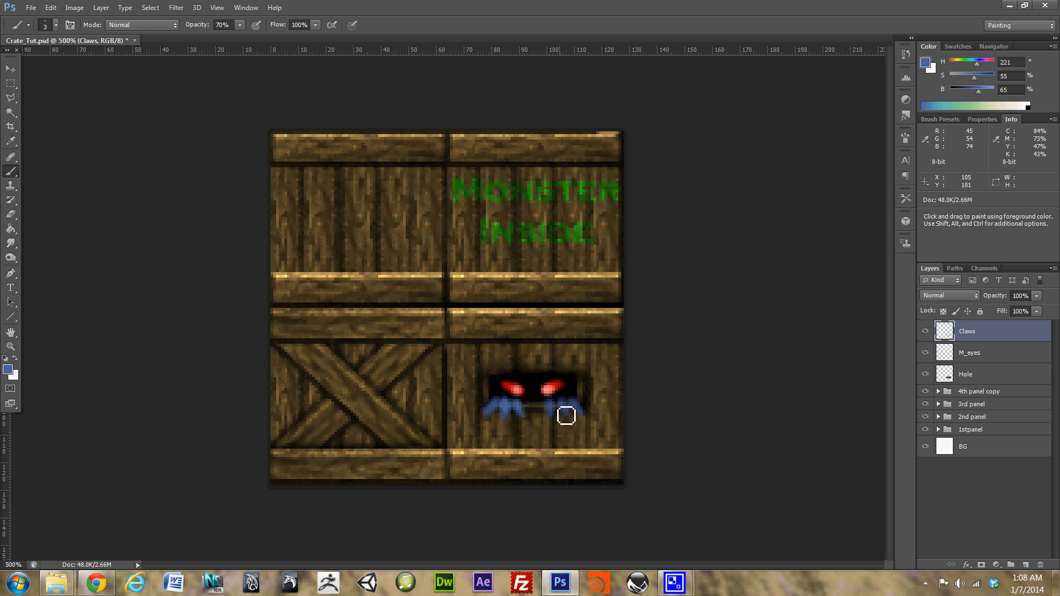
{"action": "mouse_move", "coordinate": [566, 415]}
{"action": "left_mouse_down"}
{"action": "mouse_move", "coordinate": [559, 407]}
{"action": "mouse_move", "coordinate": [581, 408]}
{"action": "left_mouse_up"}
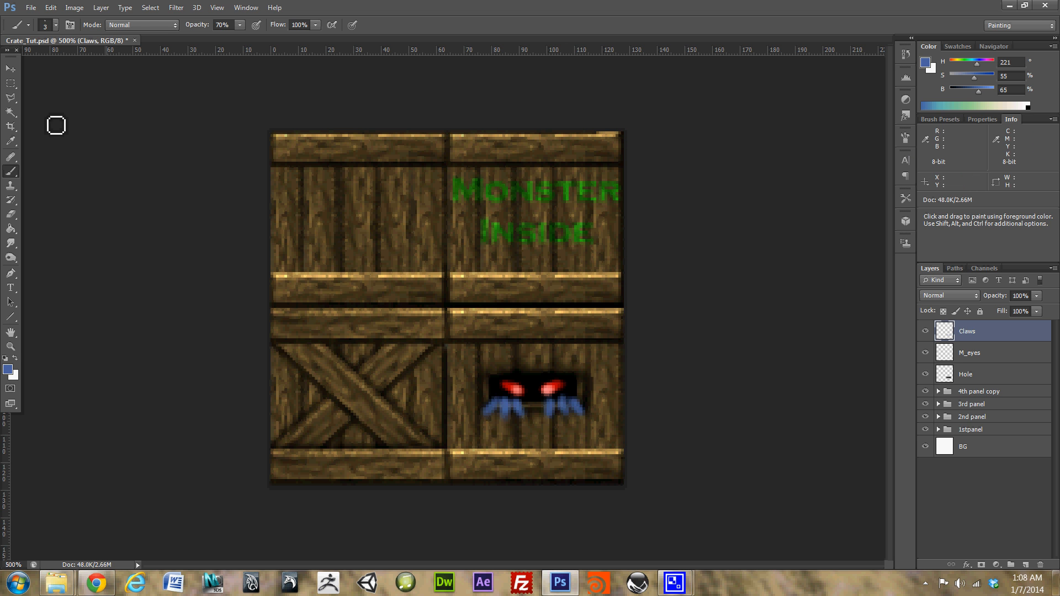
Step: Paint white claws on the blue fingertips at 100% opacity, extending their pointed tips with a 2 px brush
{"action": "left_click", "coordinate": [15, 360]}
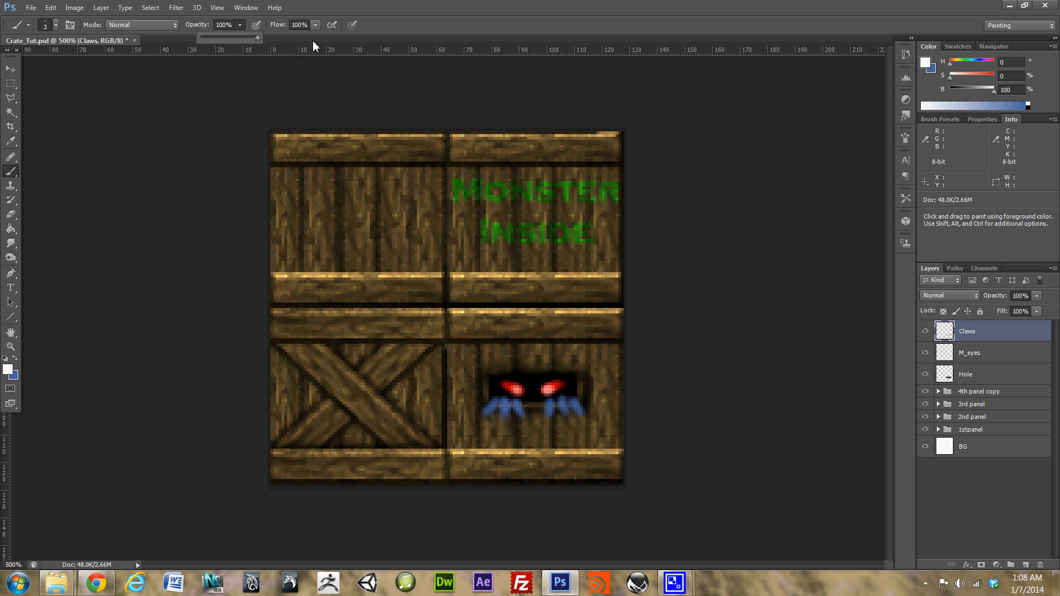
{"action": "left_click", "coordinate": [342, 35]}
{"action": "mouse_move", "coordinate": [488, 411]}
{"action": "left_mouse_down"}
{"action": "mouse_move", "coordinate": [495, 433]}
{"action": "mouse_move", "coordinate": [575, 420]}
{"action": "mouse_move", "coordinate": [584, 417]}
{"action": "left_mouse_up"}
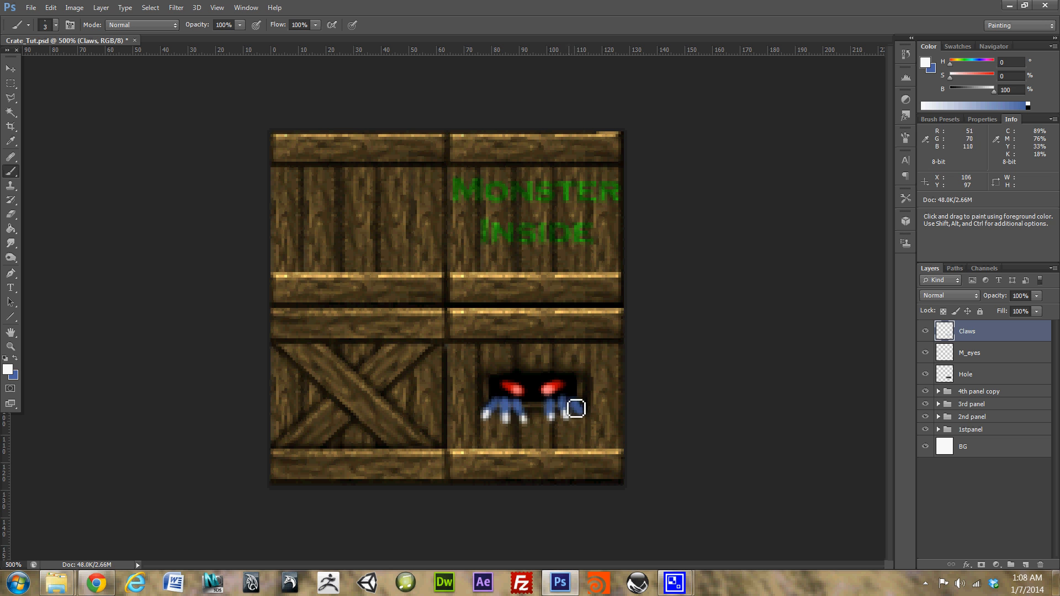
{"action": "key", "text": "bracketright"}
{"action": "left_click_drag", "start_coordinate": [567, 418], "coordinate": [551, 423]}
{"action": "left_click", "coordinate": [551, 418]}
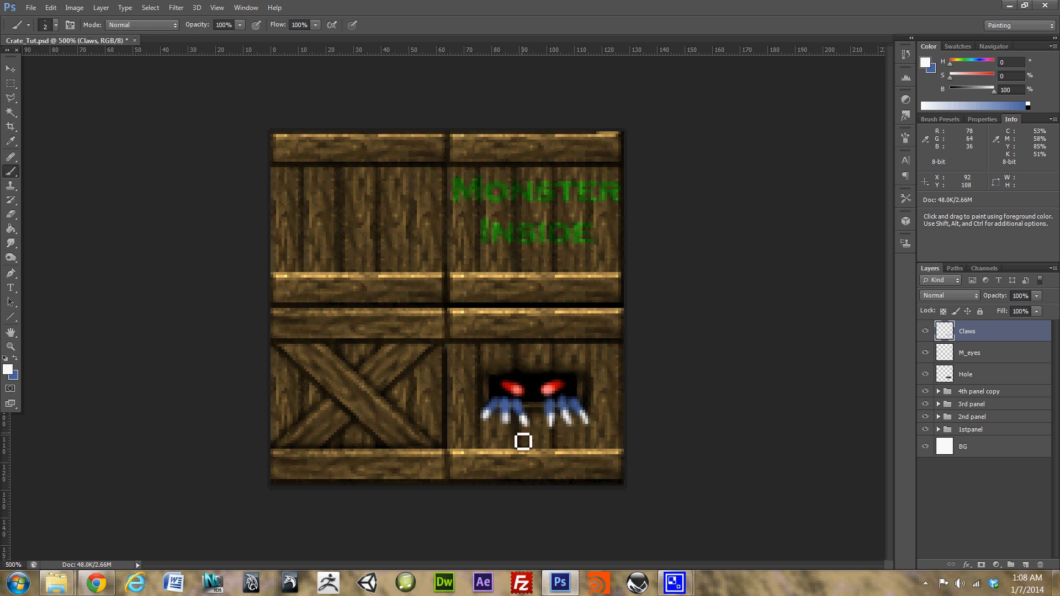
{"action": "left_click_drag", "start_coordinate": [507, 421], "coordinate": [483, 422]}
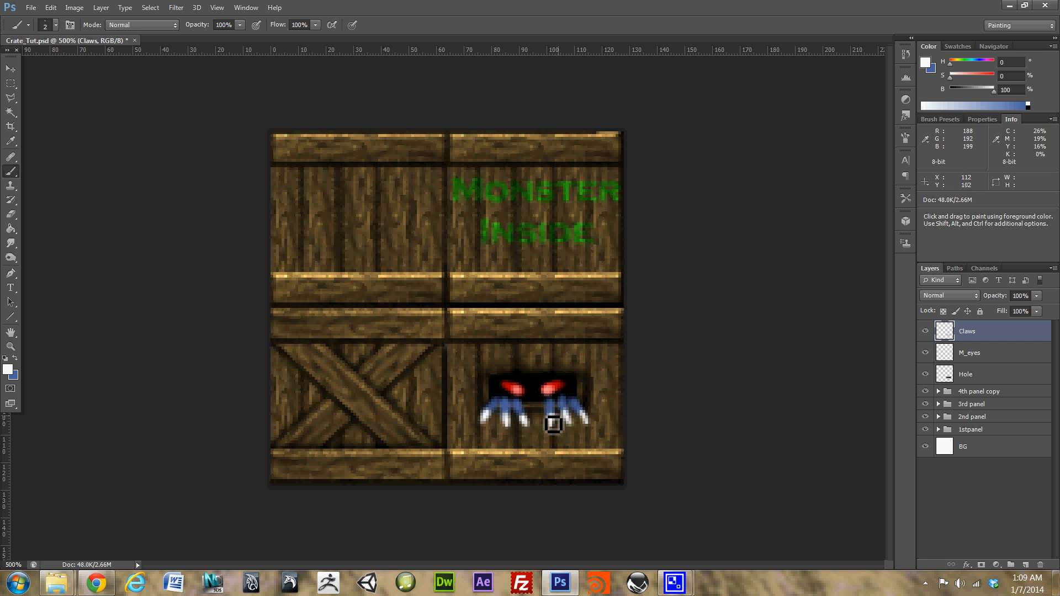
{"action": "key", "text": "ctrl"}
{"action": "key", "text": "ctrl+u"}
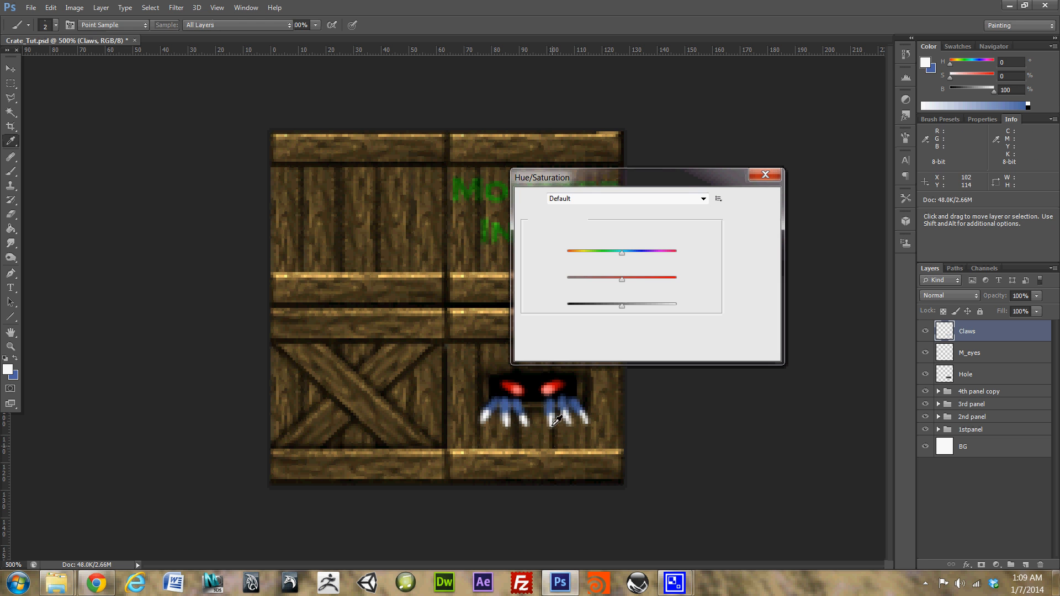
{"action": "left_click", "coordinate": [768, 175]}
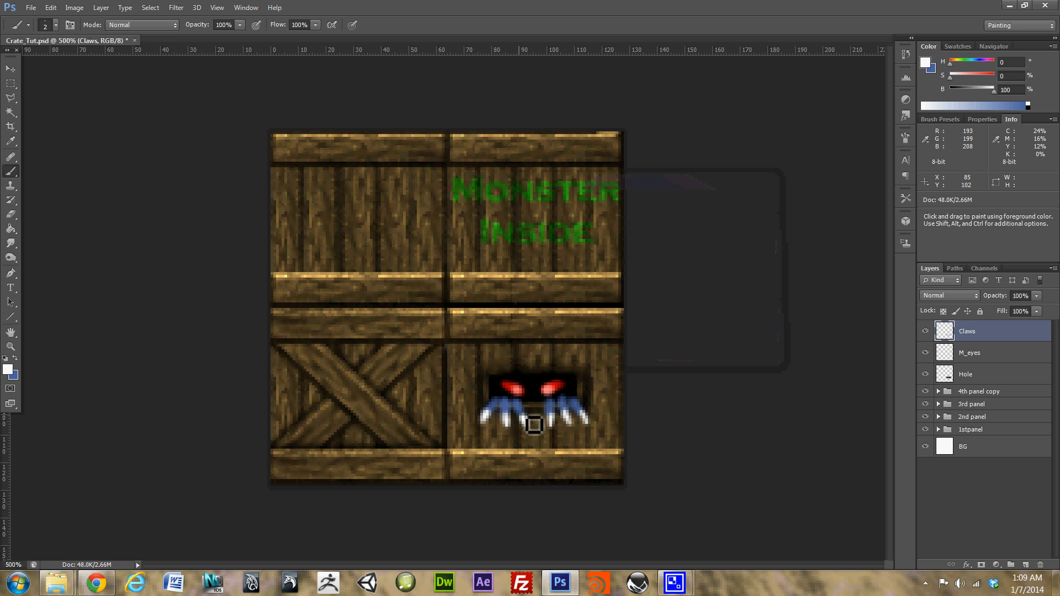
Step: Darken and add contrast to the Claws layer with a Curves adjustment, pulling the midtones down into a gentle S-shaped curve
{"action": "key", "text": "ctrl"}
{"action": "key", "text": "ctrl+m"}
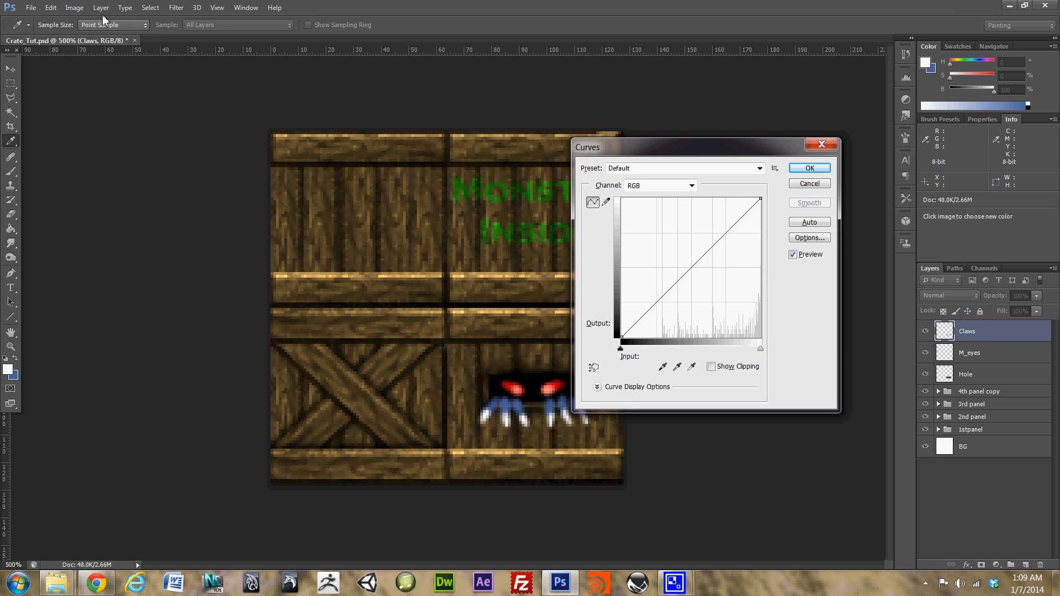
{"action": "left_click", "coordinate": [74, 8]}
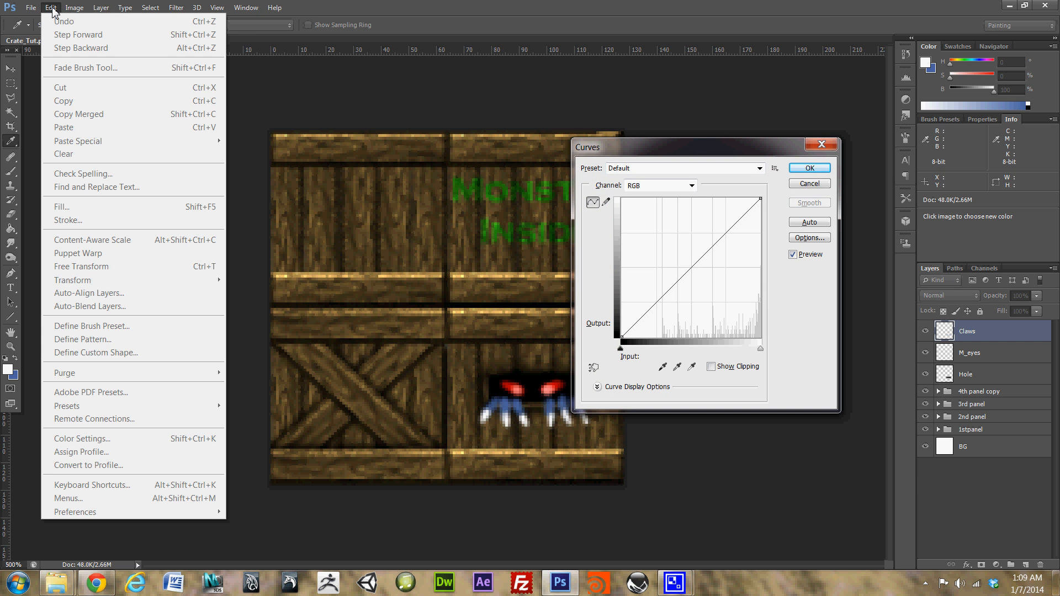
{"action": "mouse_move", "coordinate": [76, 11]}
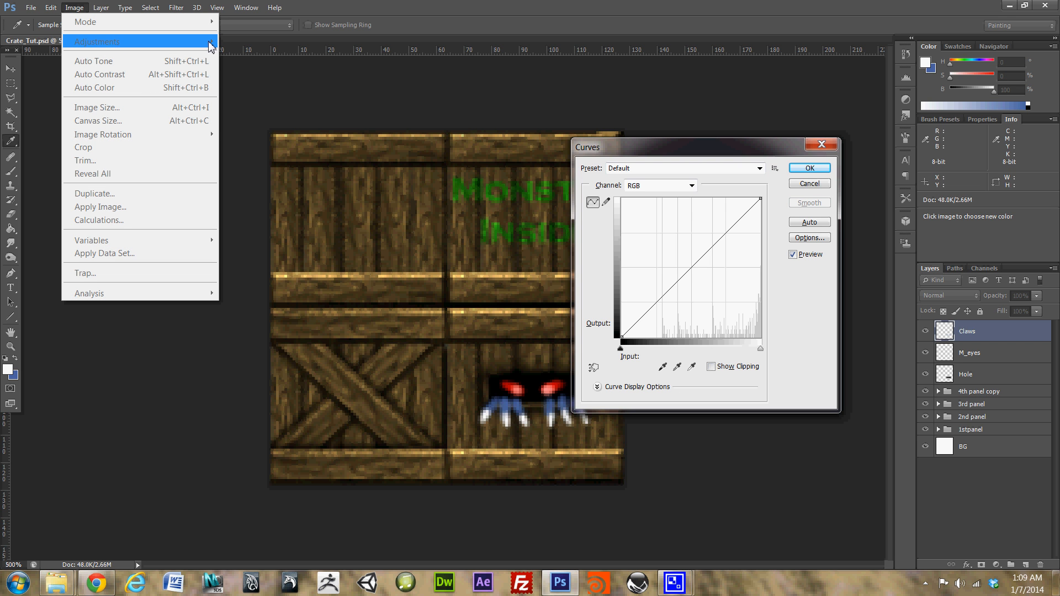
{"action": "left_click", "coordinate": [344, 5]}
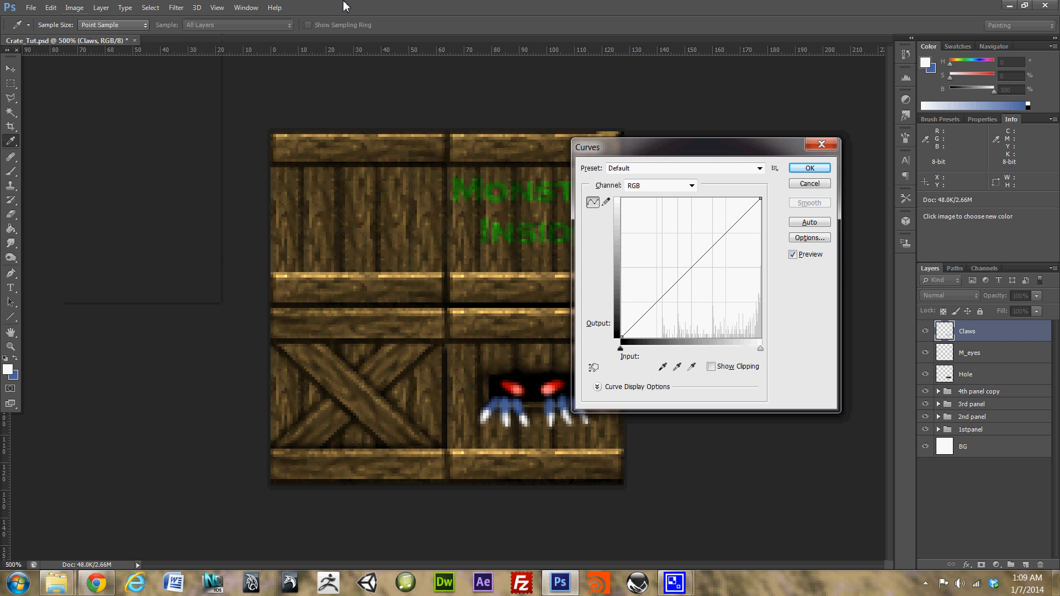
{"action": "left_click_drag", "start_coordinate": [690, 279], "coordinate": [718, 250]}
{"action": "left_click", "coordinate": [715, 254]}
{"action": "left_click_drag", "start_coordinate": [693, 285], "coordinate": [698, 287]}
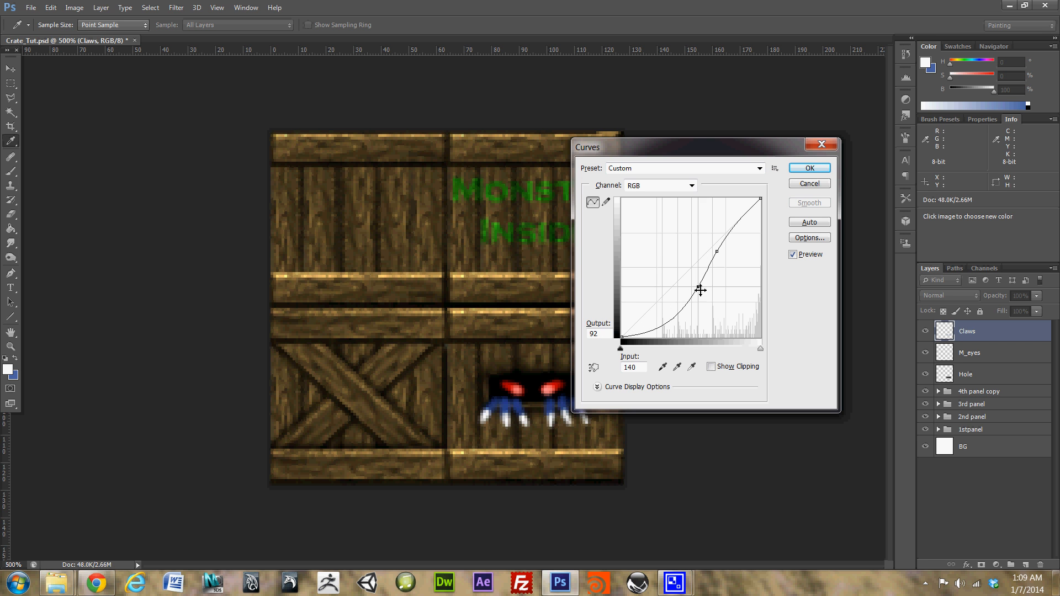
{"action": "left_click_drag", "start_coordinate": [717, 252], "coordinate": [722, 252]}
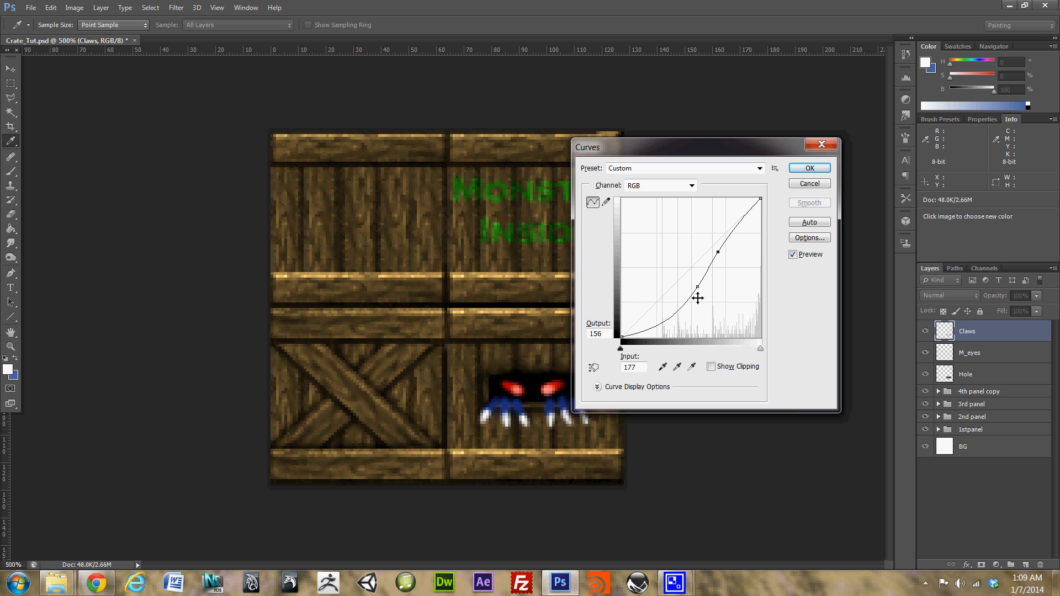
{"action": "left_click_drag", "start_coordinate": [698, 287], "coordinate": [696, 287]}
{"action": "left_click_drag", "start_coordinate": [718, 253], "coordinate": [719, 255]}
{"action": "left_click", "coordinate": [810, 168]}
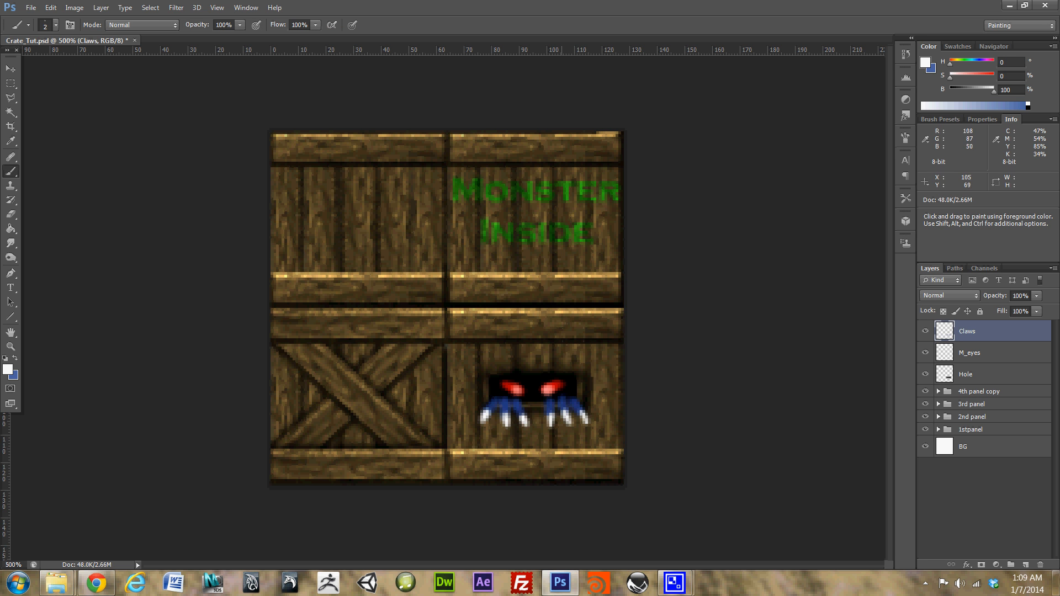
Step: Darken the Claws layer with Hue/Saturation by setting the lightness to about -45
{"action": "key", "text": "ctrl+u"}
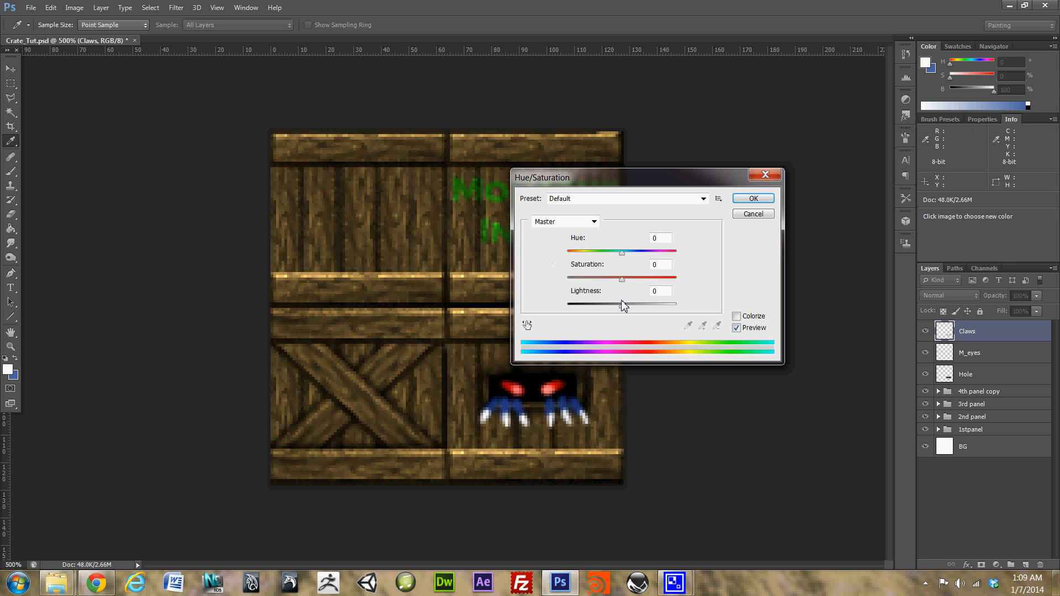
{"action": "left_click_drag", "start_coordinate": [622, 304], "coordinate": [595, 305]}
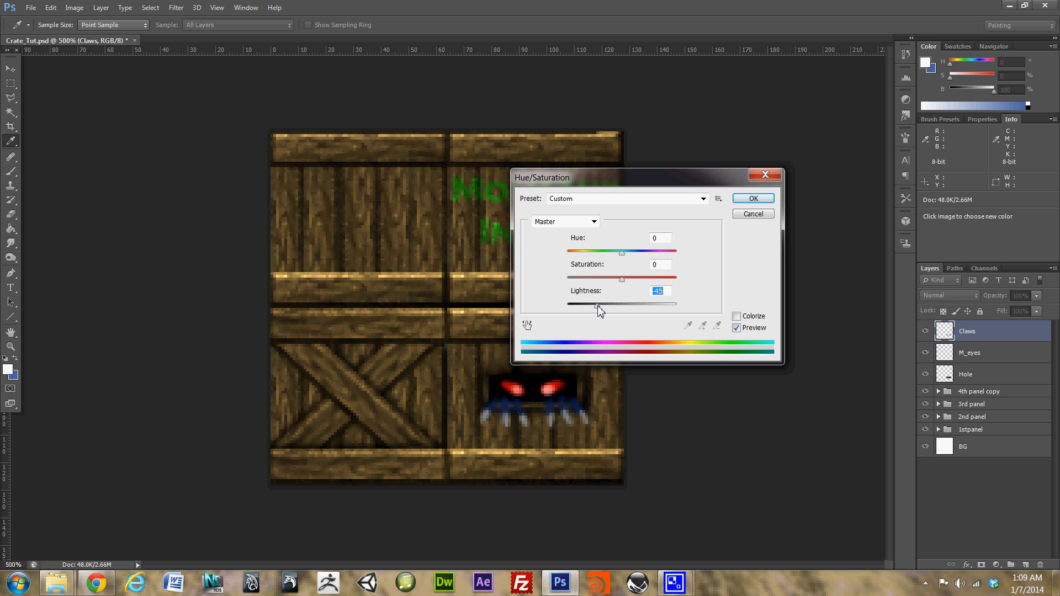
{"action": "left_click", "coordinate": [753, 199]}
Step: Fill in the backs of the hands with dark blue (H 227, S 69, B 28) sampled from the fingers, using a 2 px brush
{"action": "key", "text": "b"}
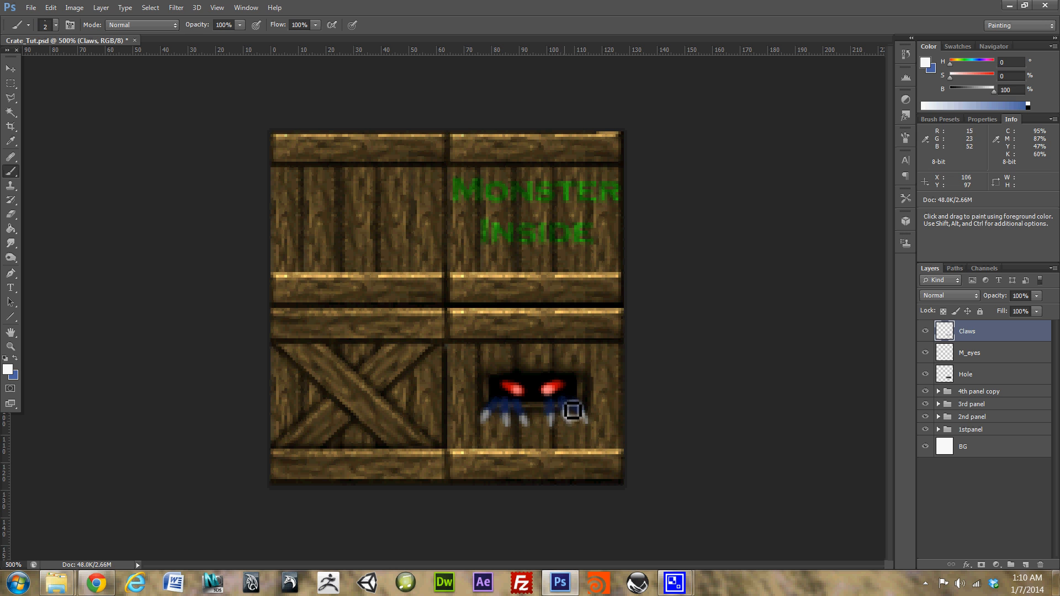
{"action": "left_click", "coordinate": [572, 411], "text": "alt"}
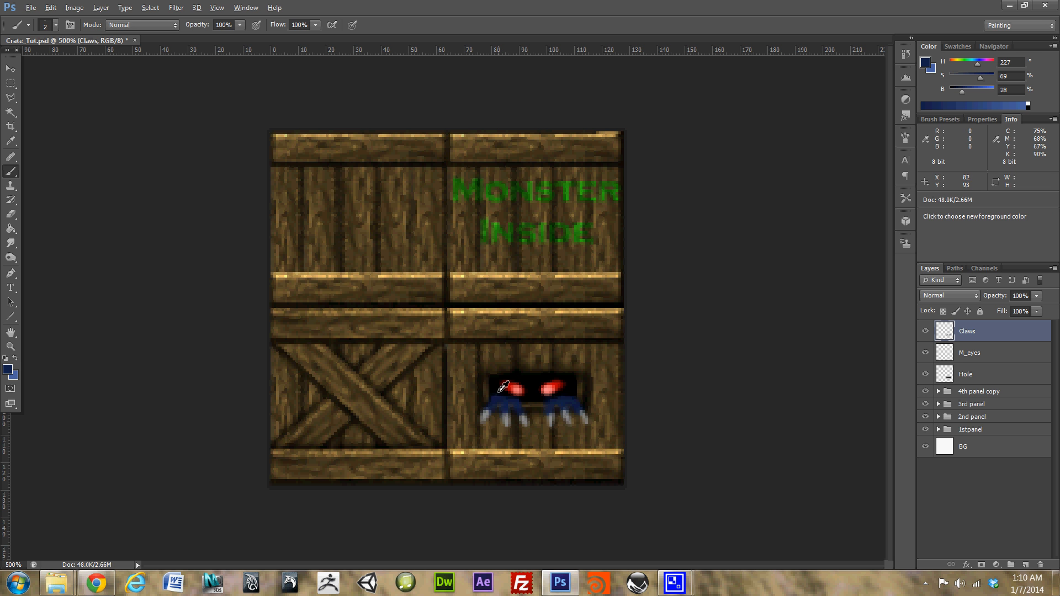
{"action": "key", "text": "e"}
{"action": "left_click_drag", "start_coordinate": [501, 399], "coordinate": [488, 403]}
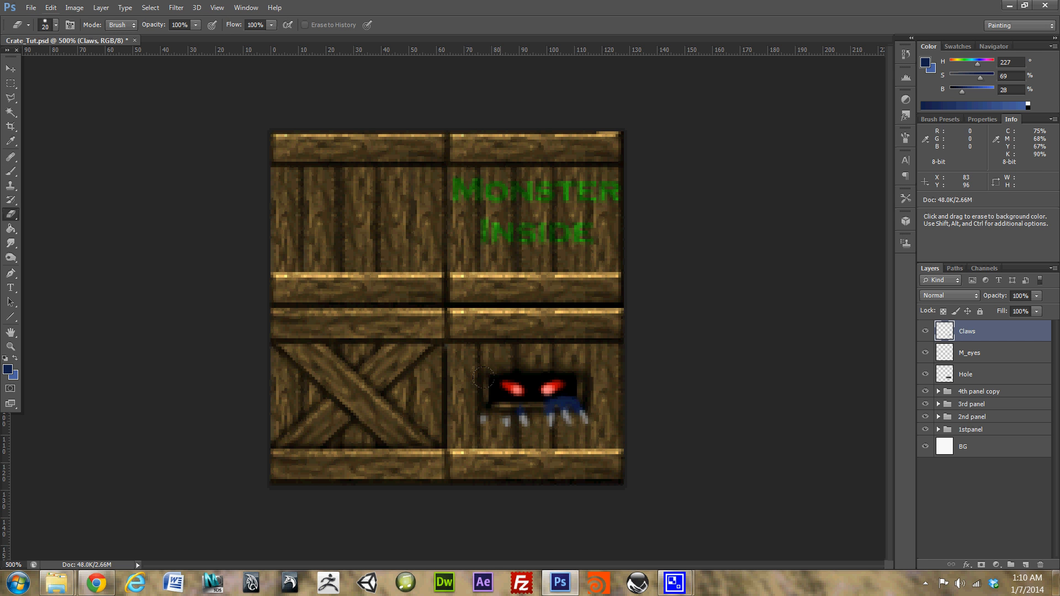
{"action": "key", "text": "ctrl+z"}
Step: Touch up the dark blue hands with a resized brush, and trim their outer fingers and claws using a smaller eraser
{"action": "key", "text": "b"}
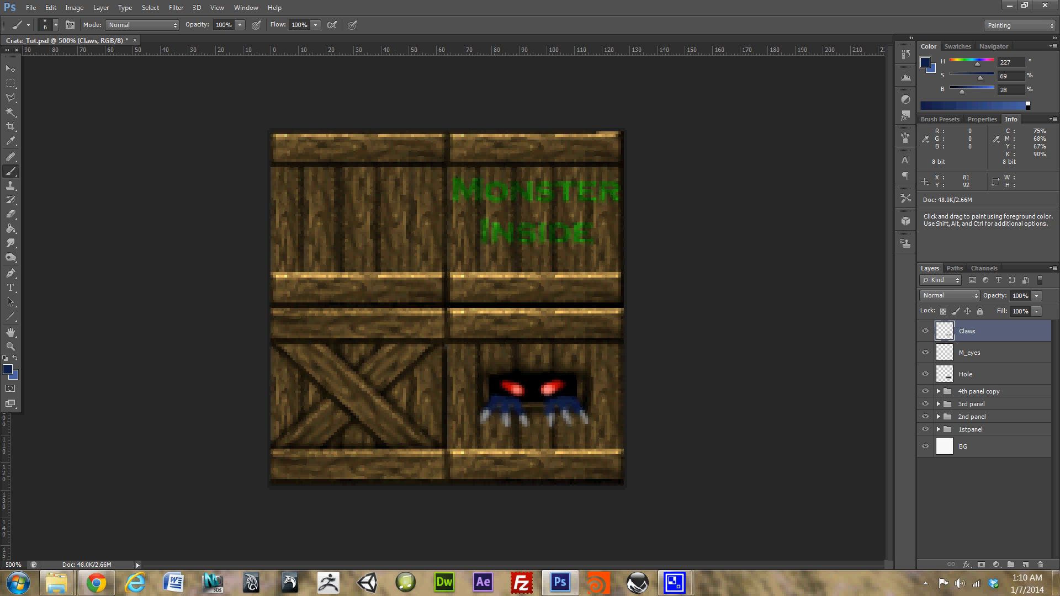
{"action": "key", "text": "bracketleft"}
{"action": "key", "text": "bracketleft"}
{"action": "key", "text": "bracketright"}
{"action": "key", "text": "e"}
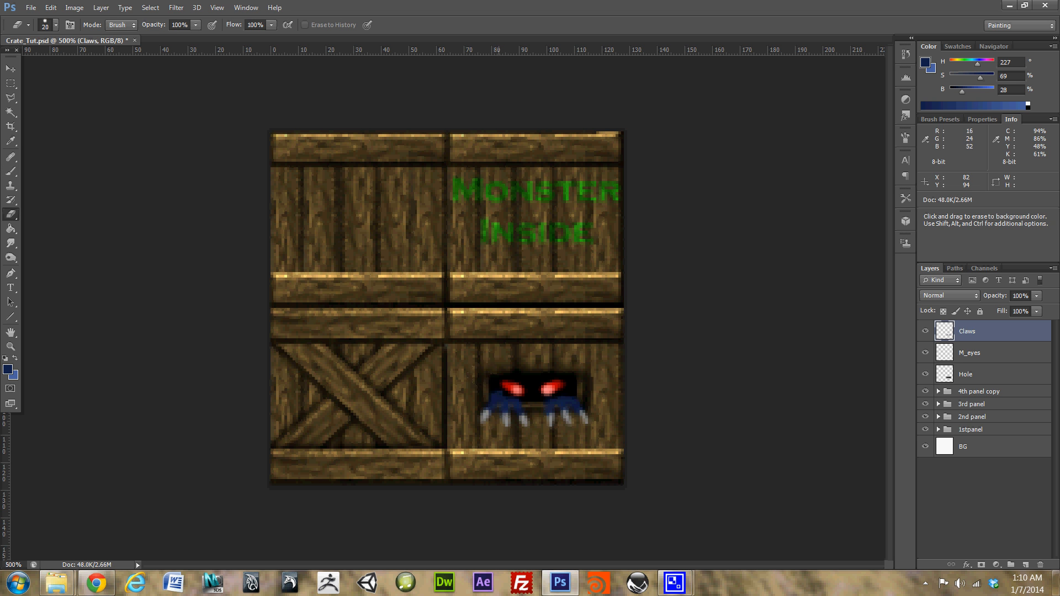
{"action": "key", "text": "bracketleft"}
{"action": "key", "text": "bracketleft"}
Step: Repaint the claw tips in sampled gray (H 180, S 2, B 52) with a 1 px brush, and add small gray teeth below the eyes
{"action": "key", "text": "b"}
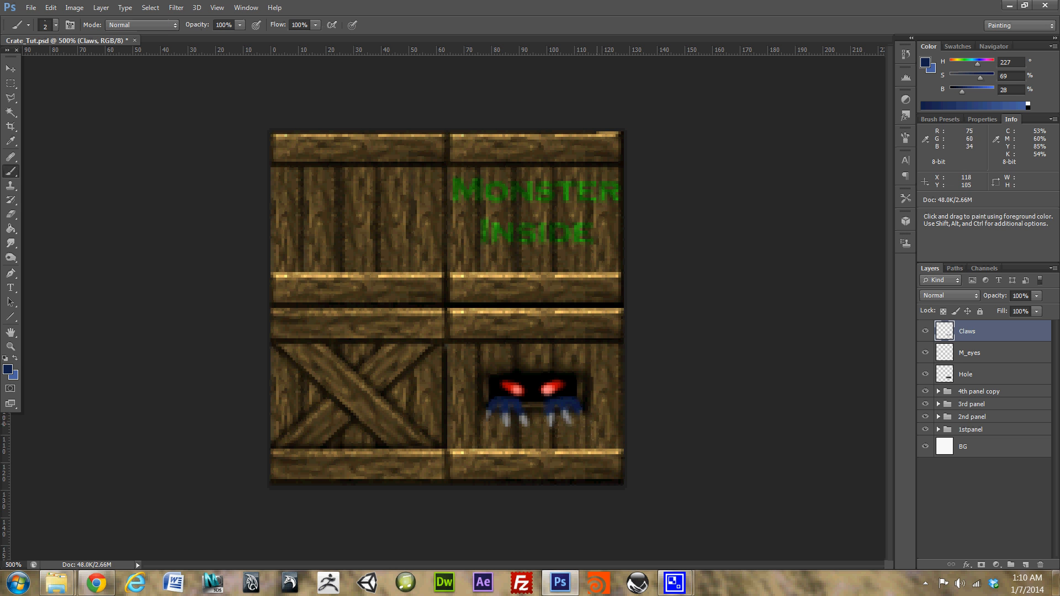
{"action": "left_click", "coordinate": [564, 416], "text": "alt"}
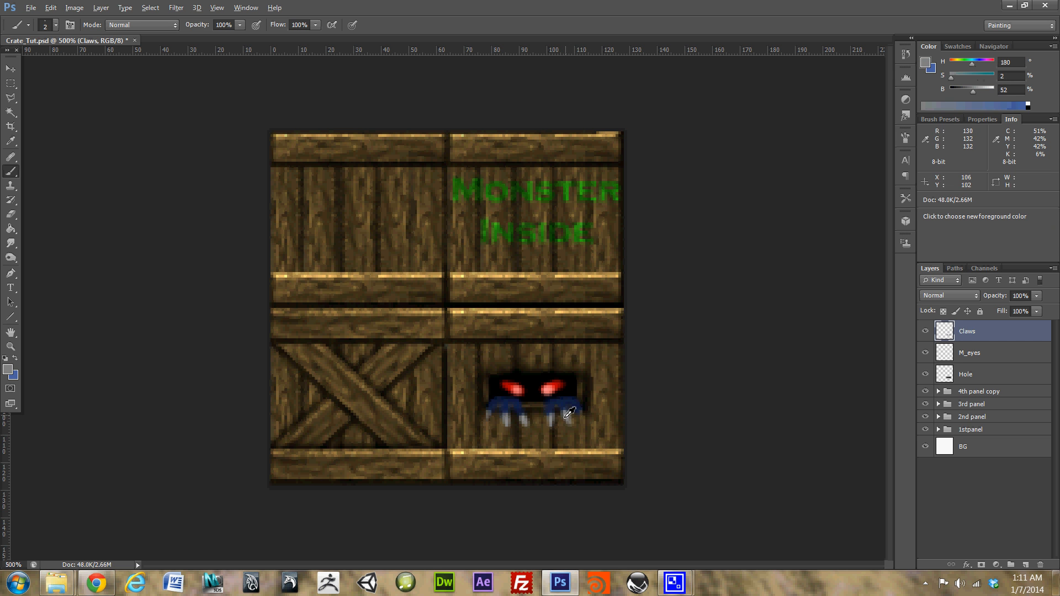
{"action": "left_click_drag", "start_coordinate": [564, 417], "coordinate": [567, 418]}
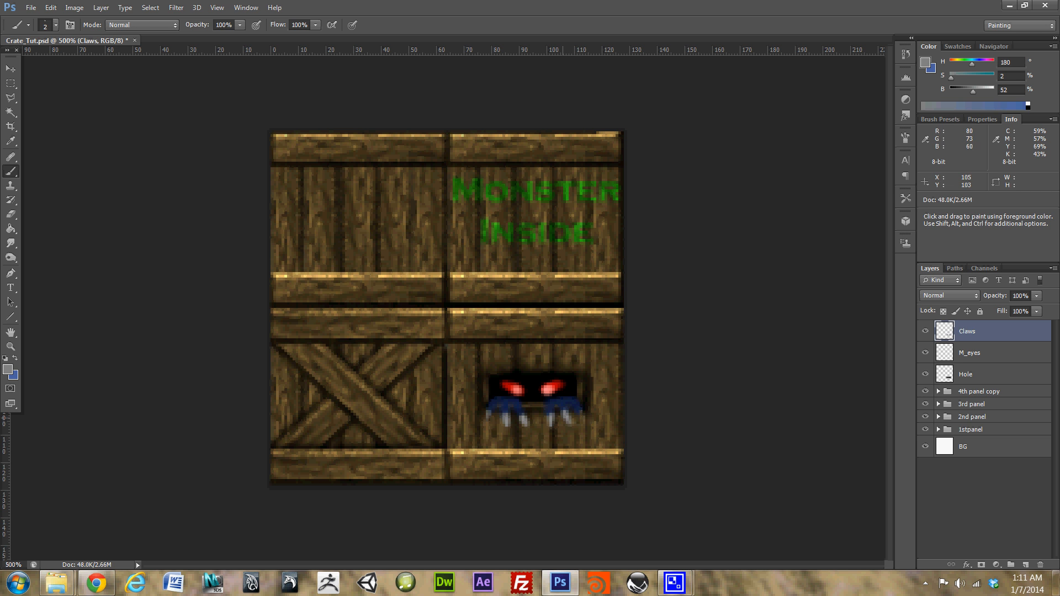
{"action": "key", "text": "bracketleft"}
{"action": "left_click_drag", "start_coordinate": [580, 411], "coordinate": [583, 423]}
{"action": "key", "text": "alt"}
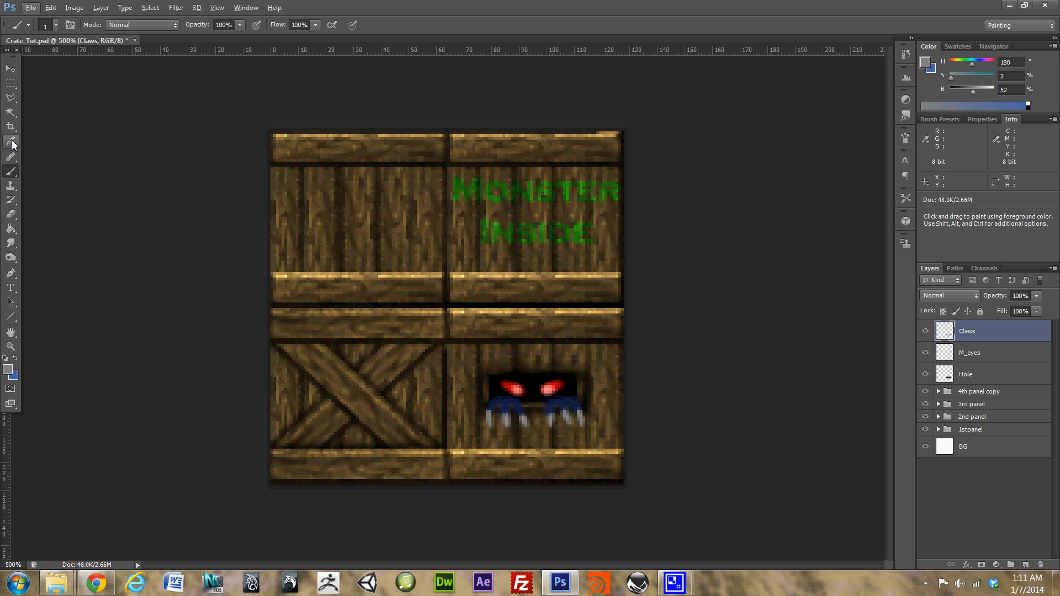
{"action": "key", "text": "alt"}
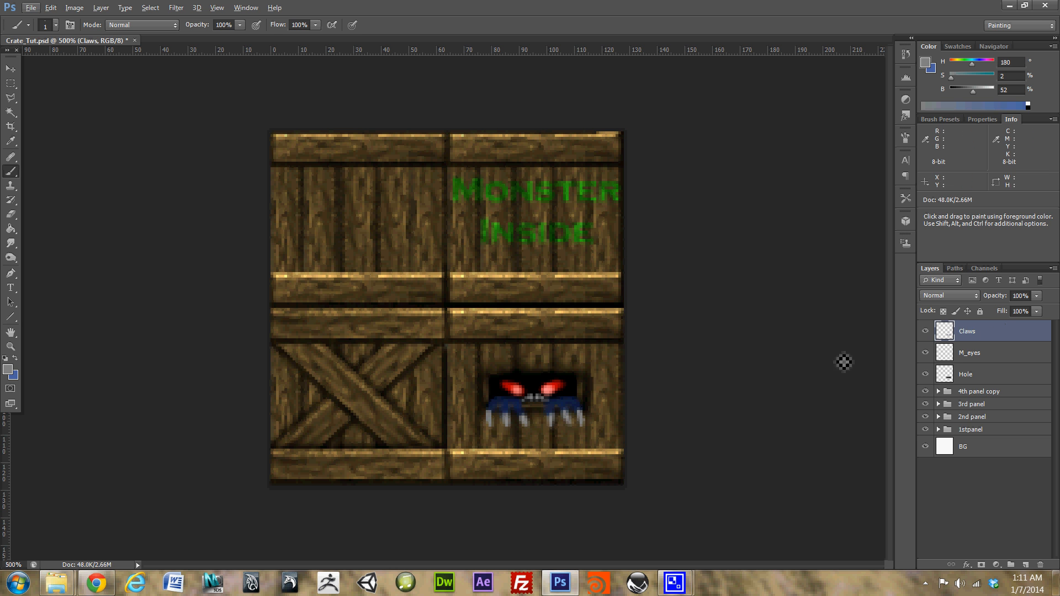
Step: Create a claw_Marks layer and paint thin dark brown scratches (H 40, S 50, B 9) on the wood beneath the claws
{"action": "left_click", "coordinate": [578, 436], "text": "alt"}
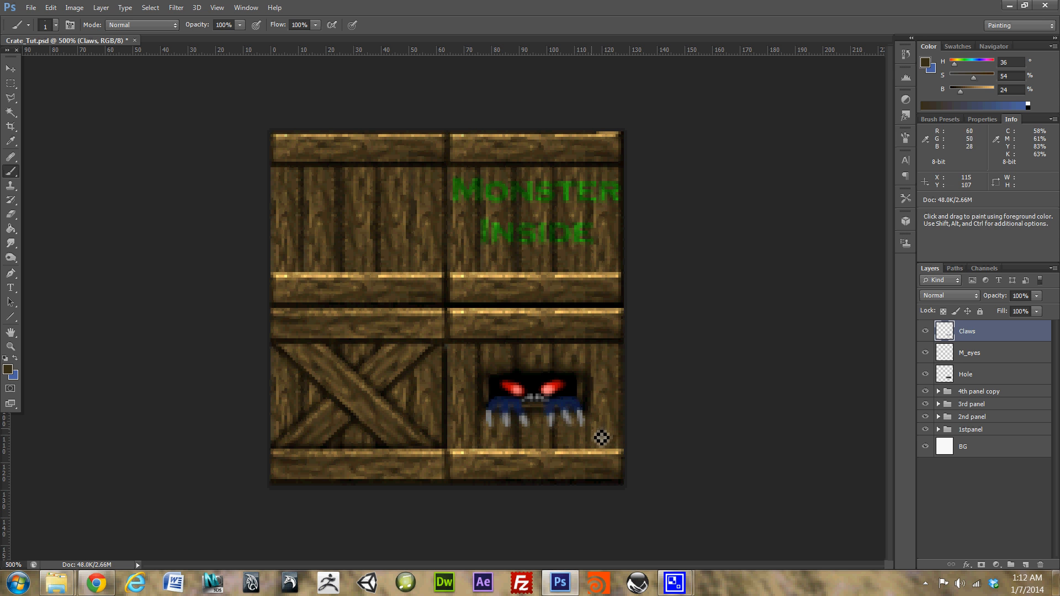
{"action": "left_click", "coordinate": [556, 433], "text": "alt"}
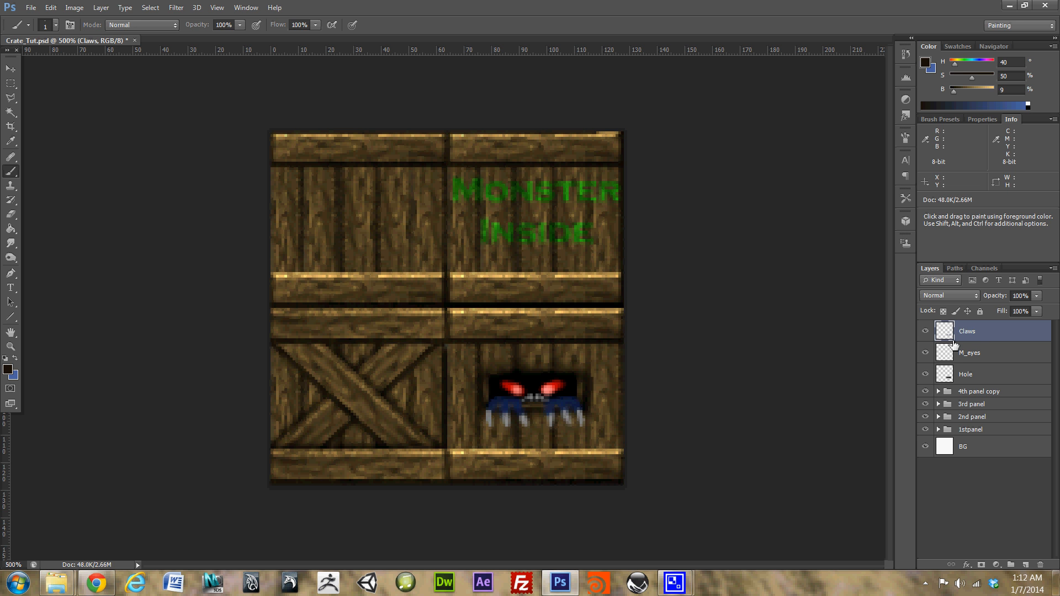
{"action": "key", "text": "ctrl+shift+n"}
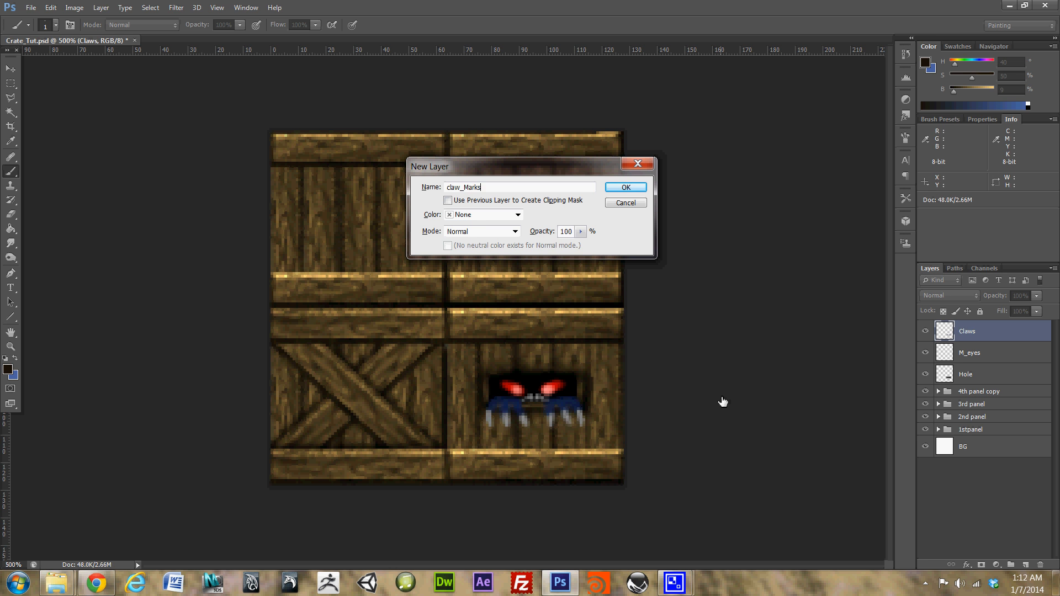
{"action": "type", "text": "claw_Marks"}
{"action": "key", "text": "Return"}
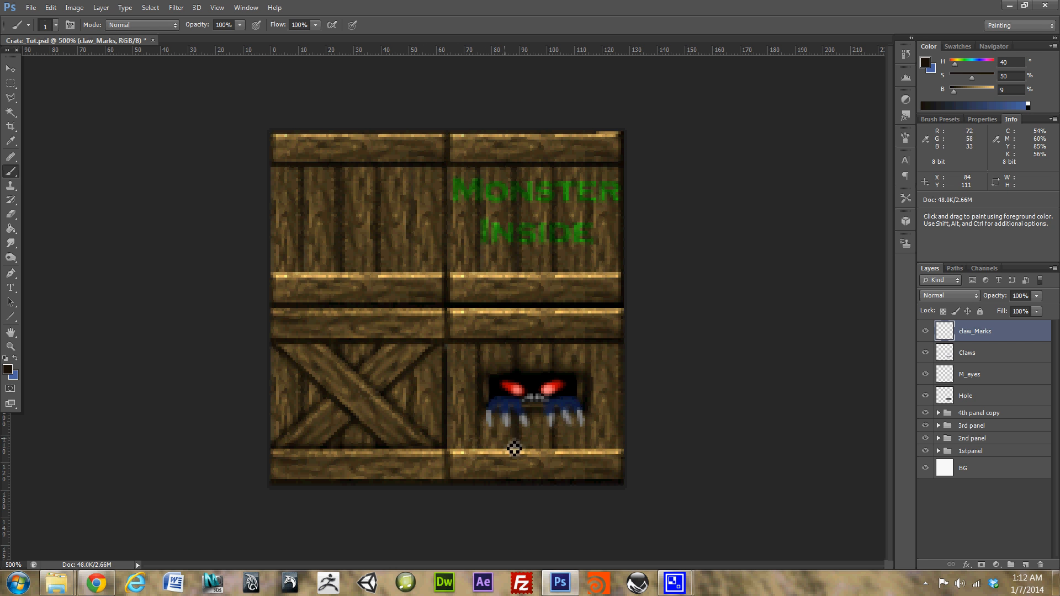
{"action": "left_click_drag", "start_coordinate": [495, 445], "coordinate": [509, 431]}
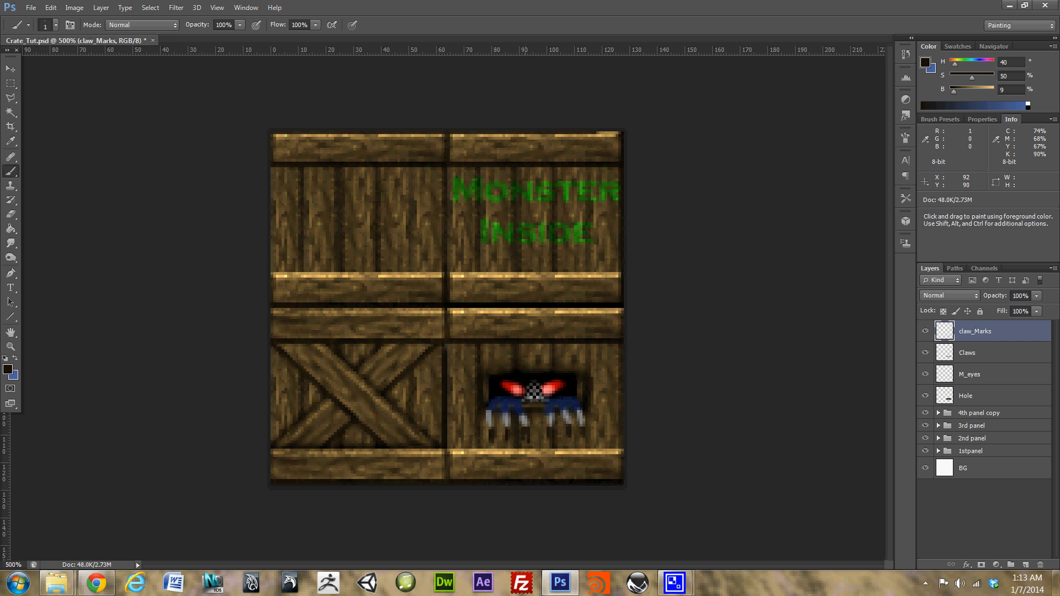
{"action": "key", "text": "e"}
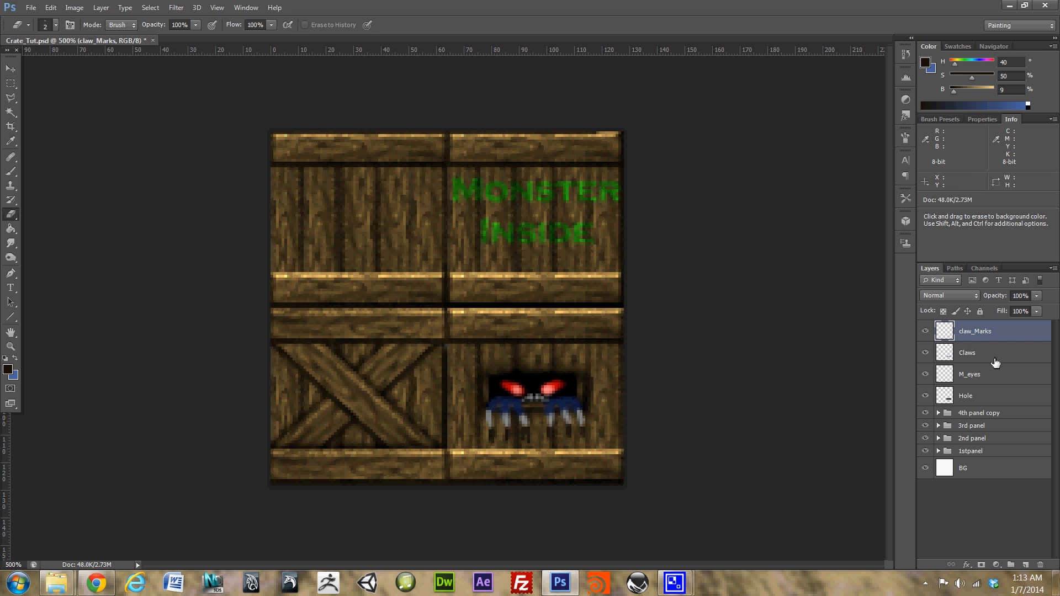
{"action": "left_click", "coordinate": [980, 379]}
{"action": "left_click", "coordinate": [979, 358]}
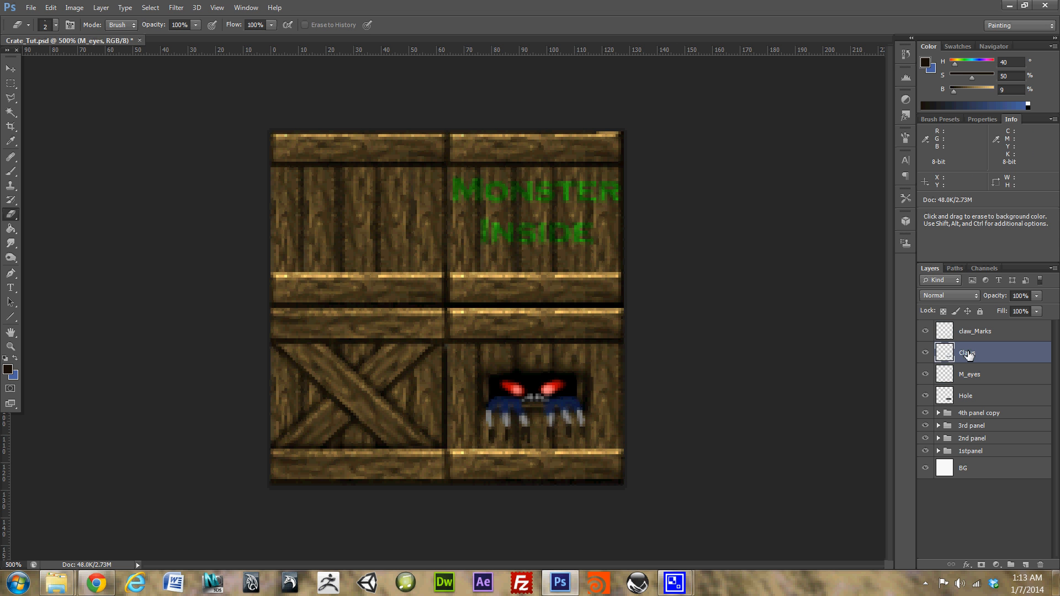
{"action": "left_click", "coordinate": [980, 378]}
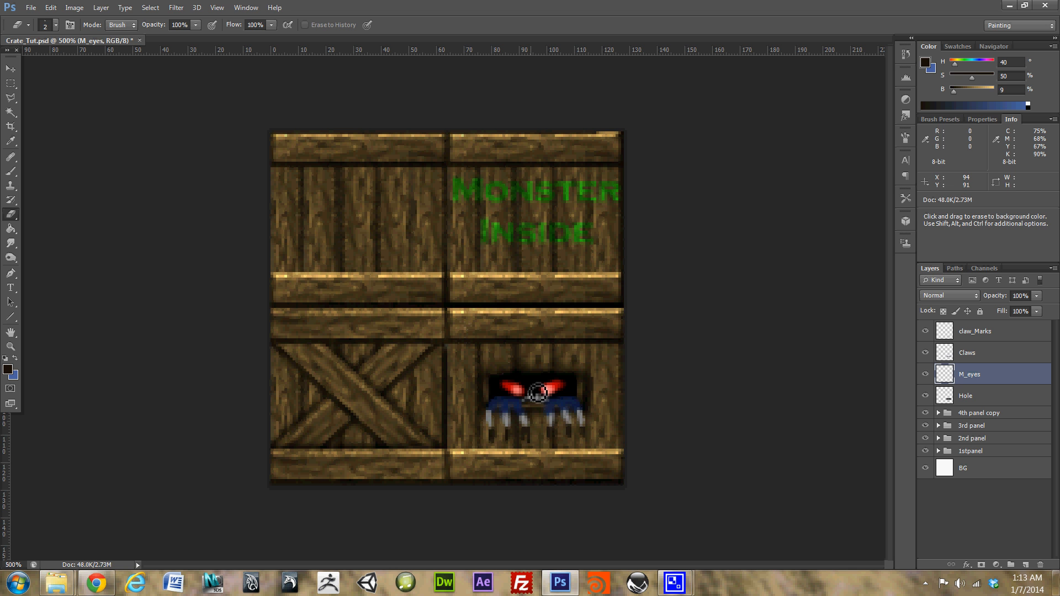
{"action": "key", "text": "bracketleft"}
{"action": "left_click_drag", "start_coordinate": [536, 394], "coordinate": [551, 393]}
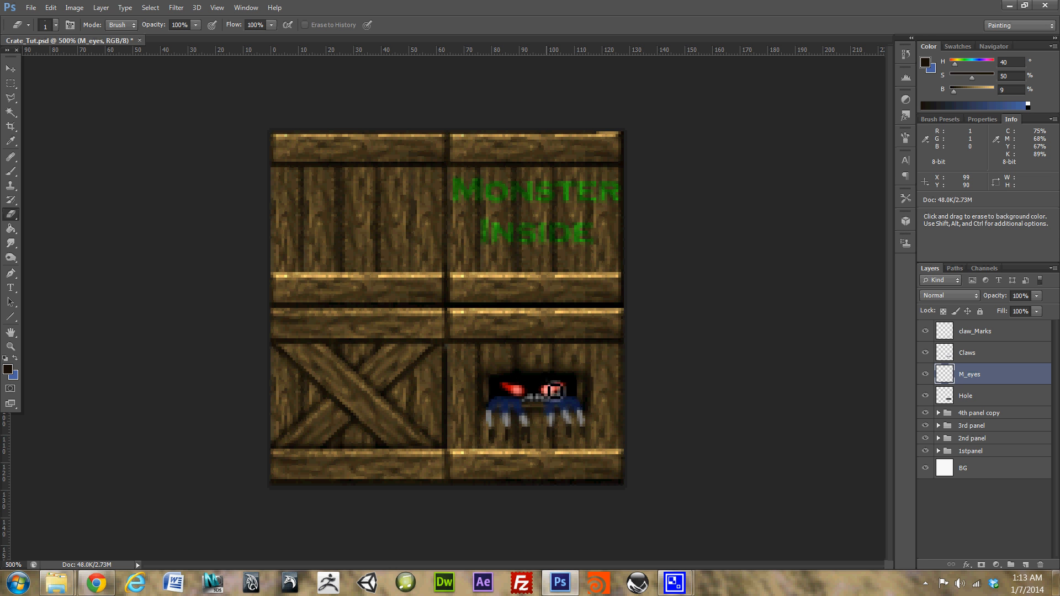
{"action": "key", "text": "ctrl+z"}
{"action": "key", "text": "ctrl+alt+z"}
{"action": "key", "text": "ctrl+alt+z"}
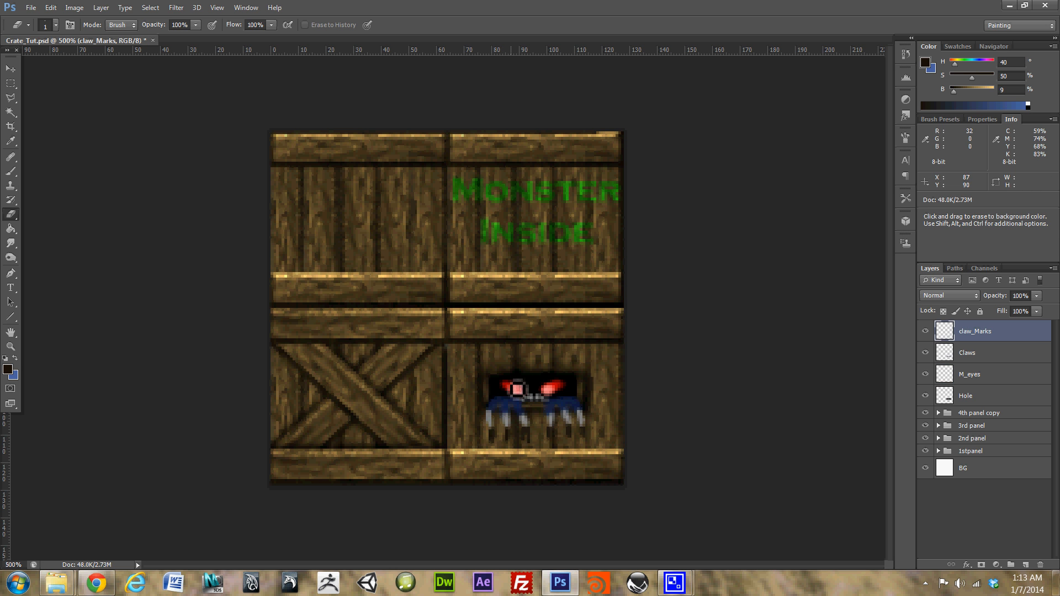
Step: Paint brighter blue highlights (H 226, S 71, B 51) on the monster's hands on the Claws layer with a 1 px brush
{"action": "left_click", "coordinate": [978, 376]}
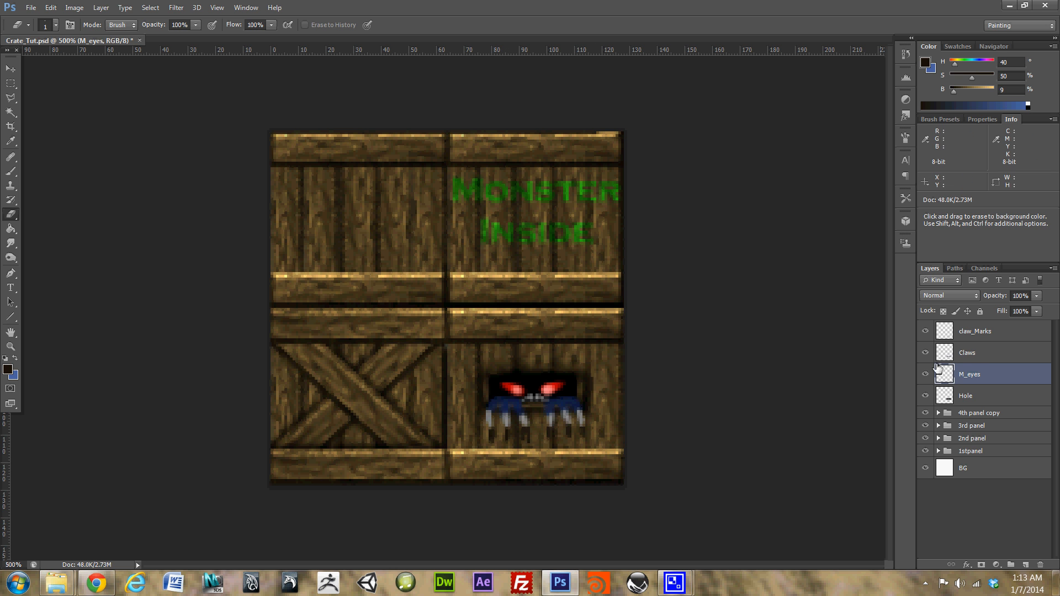
{"action": "left_click", "coordinate": [974, 358]}
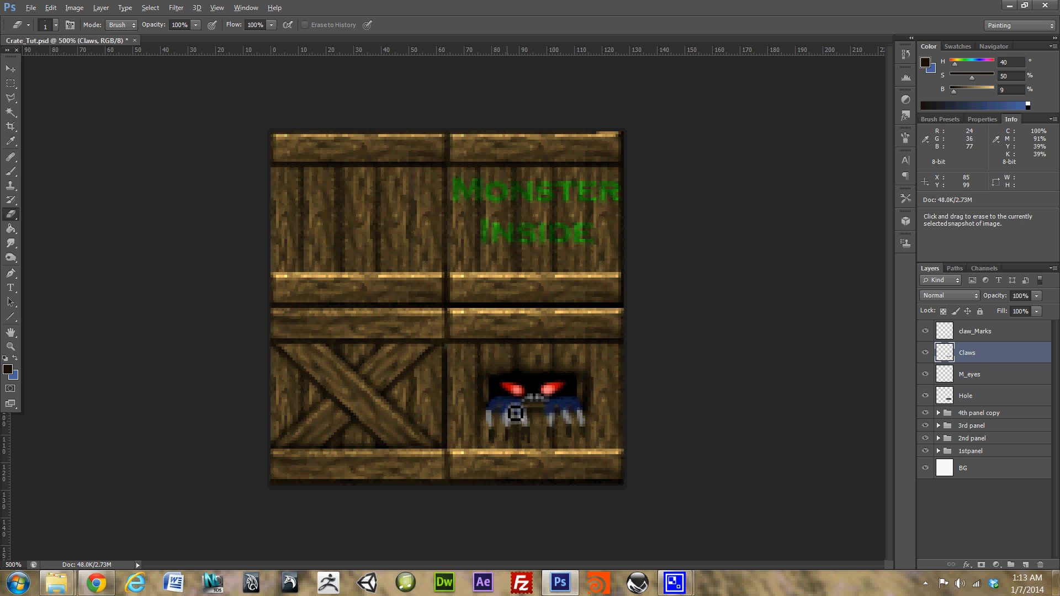
{"action": "key", "text": "b"}
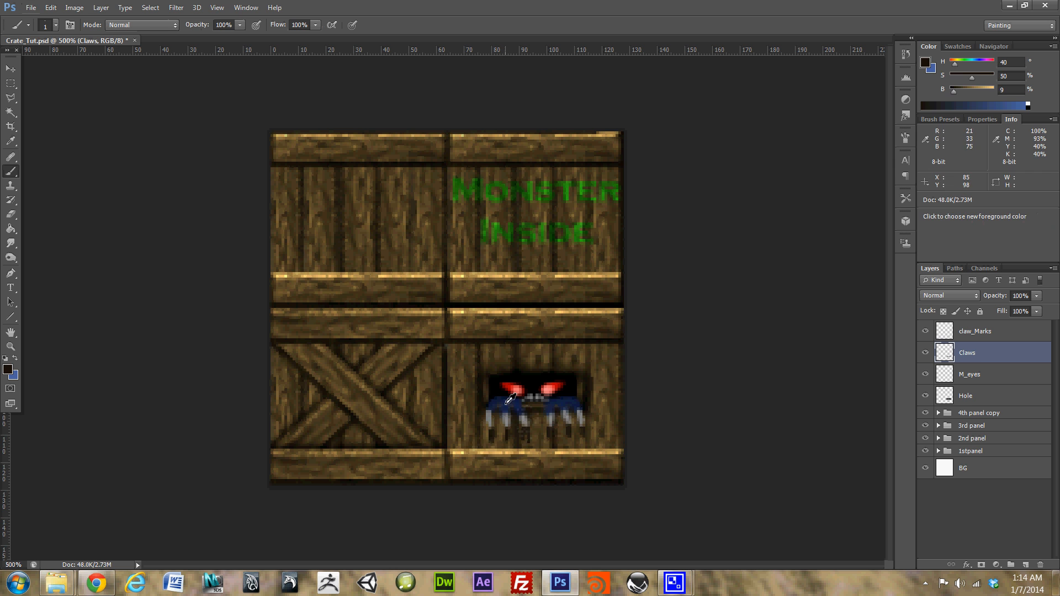
{"action": "left_click", "coordinate": [510, 402], "text": "alt"}
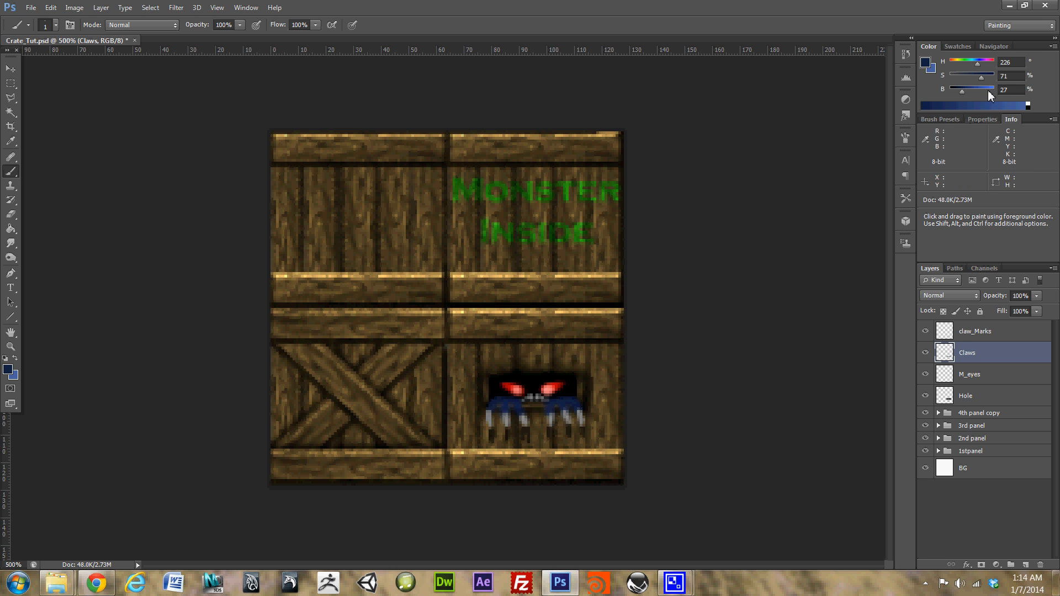
{"action": "left_click_drag", "start_coordinate": [965, 90], "coordinate": [974, 90]}
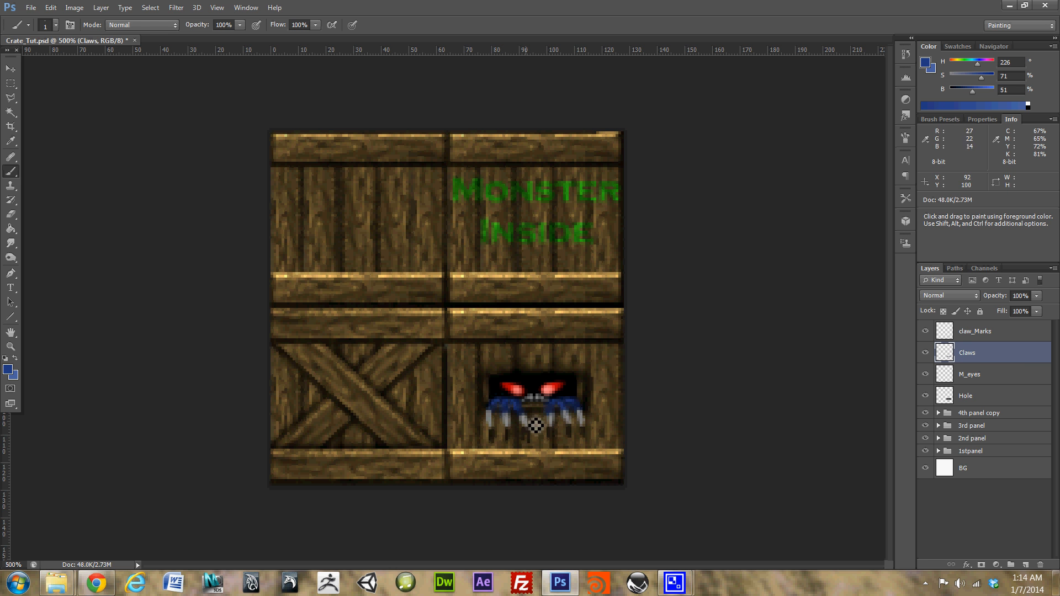
{"action": "key", "text": "ctrl"}
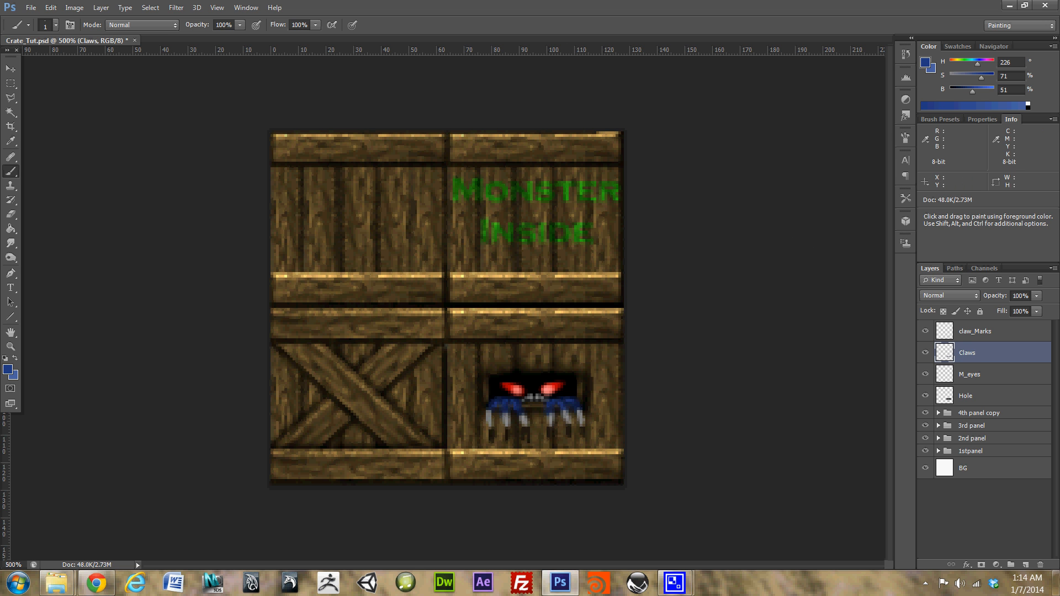
{"action": "key", "text": "alt+Tab"}
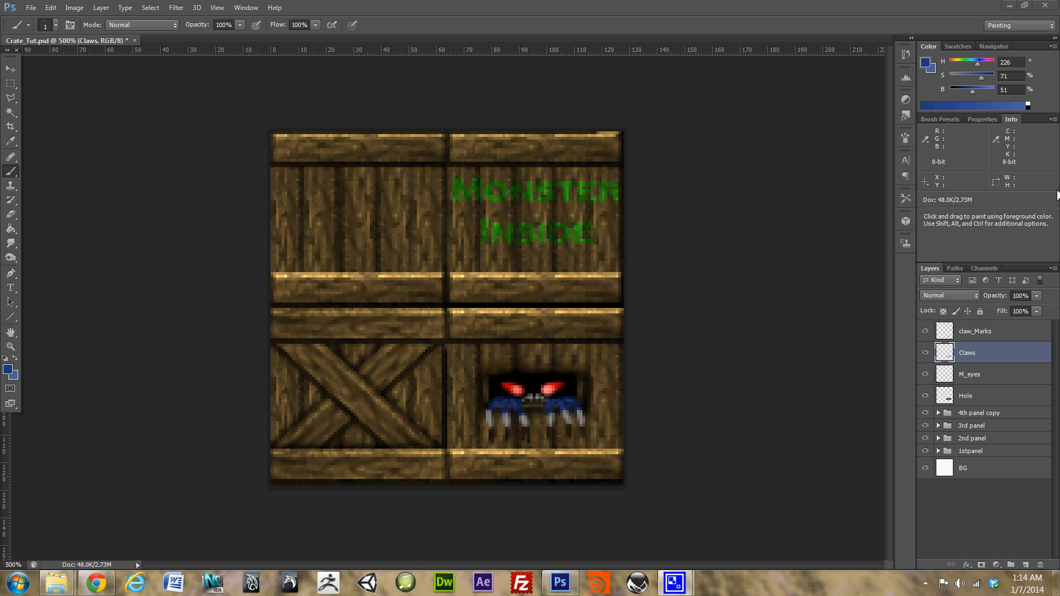